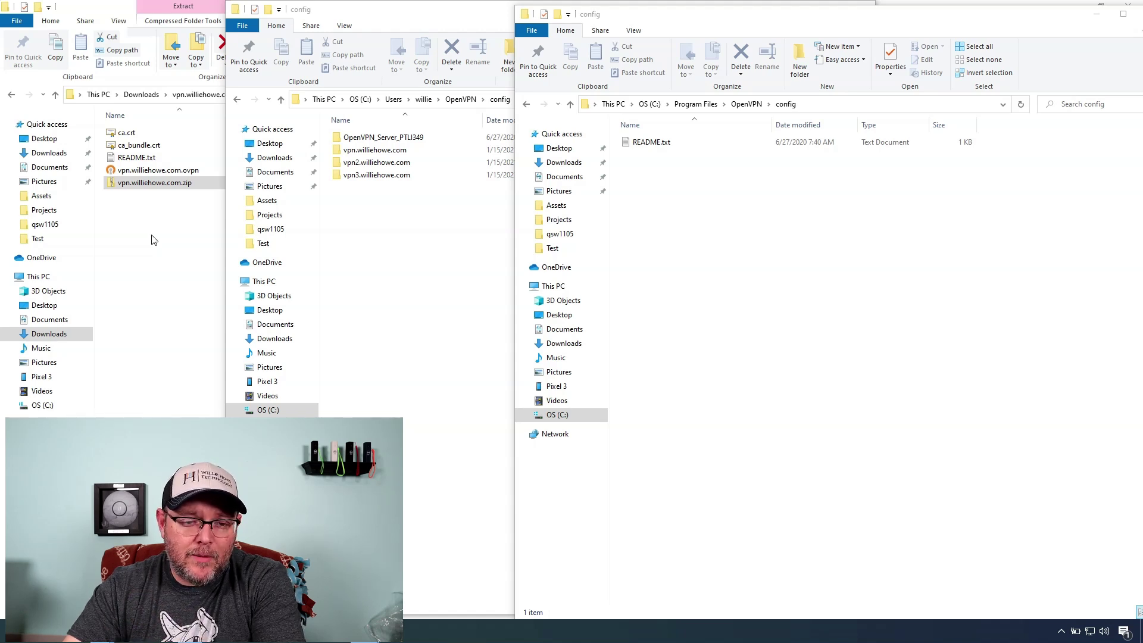
- Maximize the vpn.williehowe.com download folder window and select the vpn.williehowe.com.zip archive
left_click(152, 240)
key("super+Up")
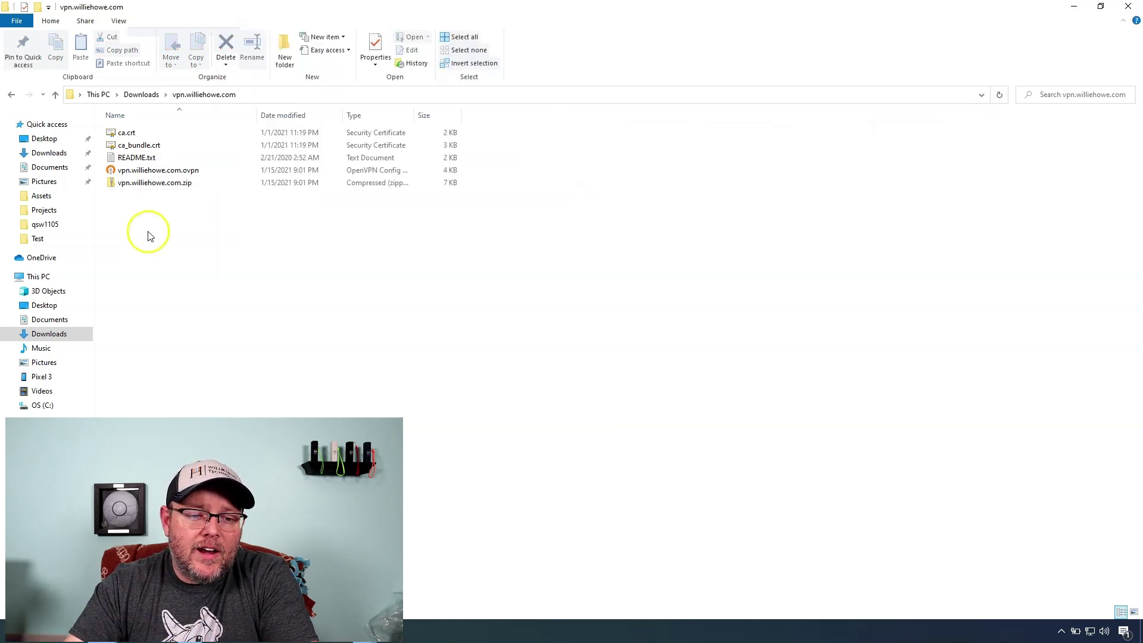
left_click(164, 187)
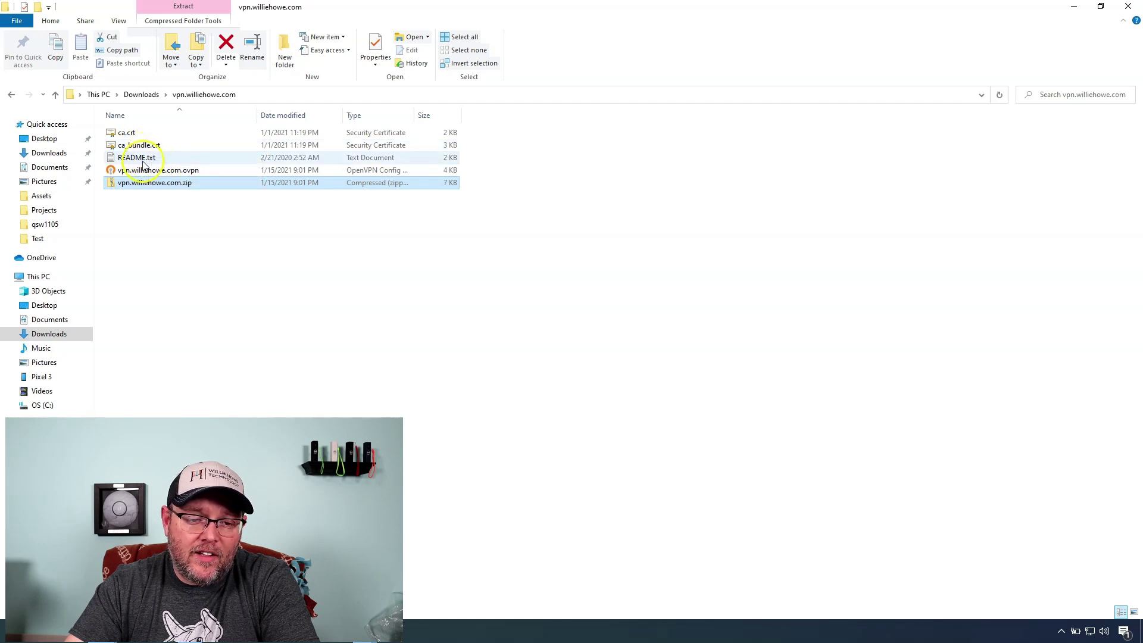
double_click(142, 158)
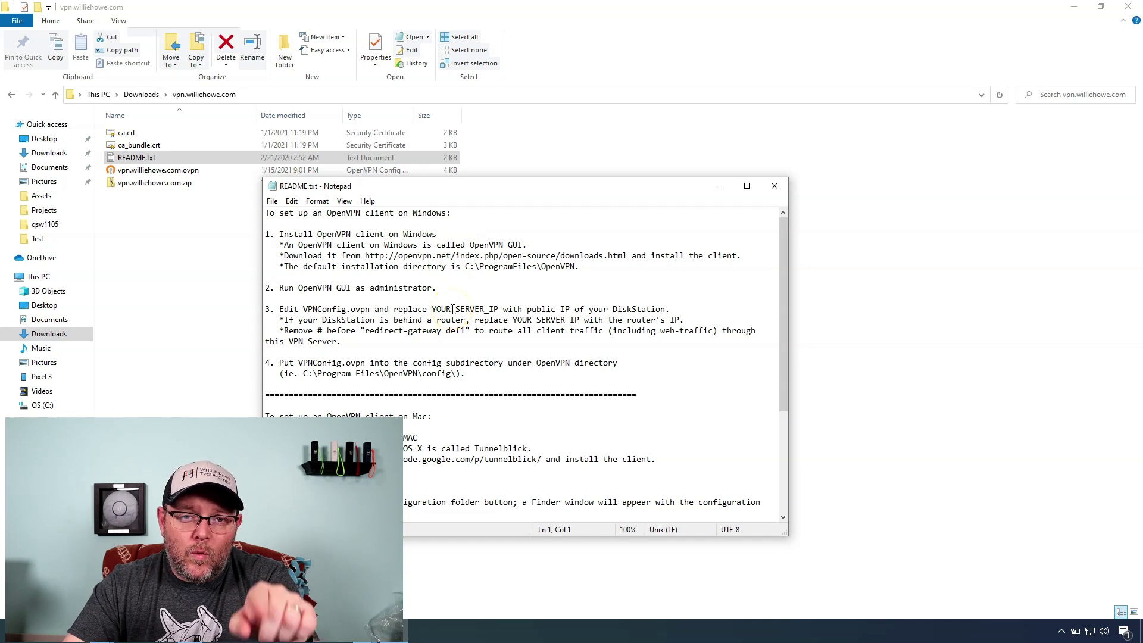
scroll(467, 341, "down", 4)
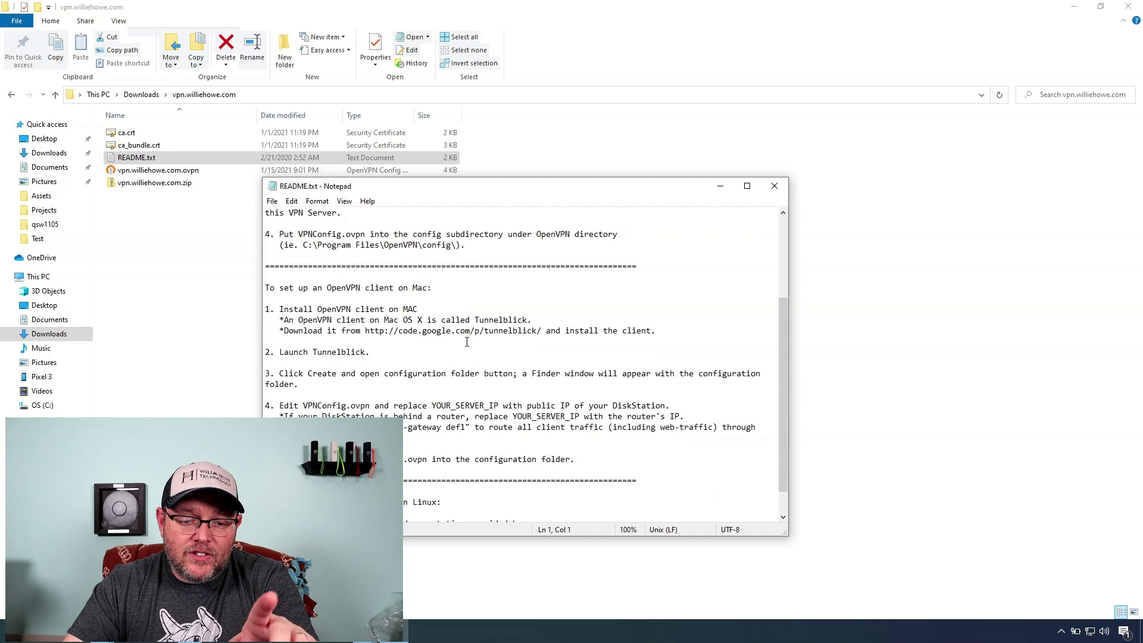
scroll(467, 342, "down", 1)
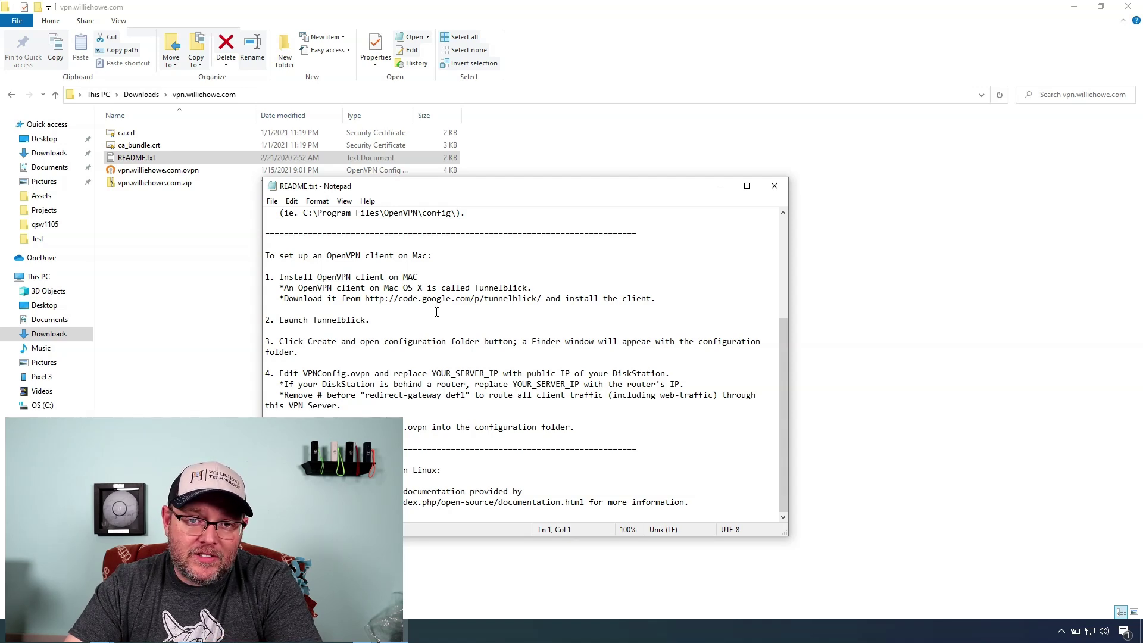
scroll(438, 324, "up", 2)
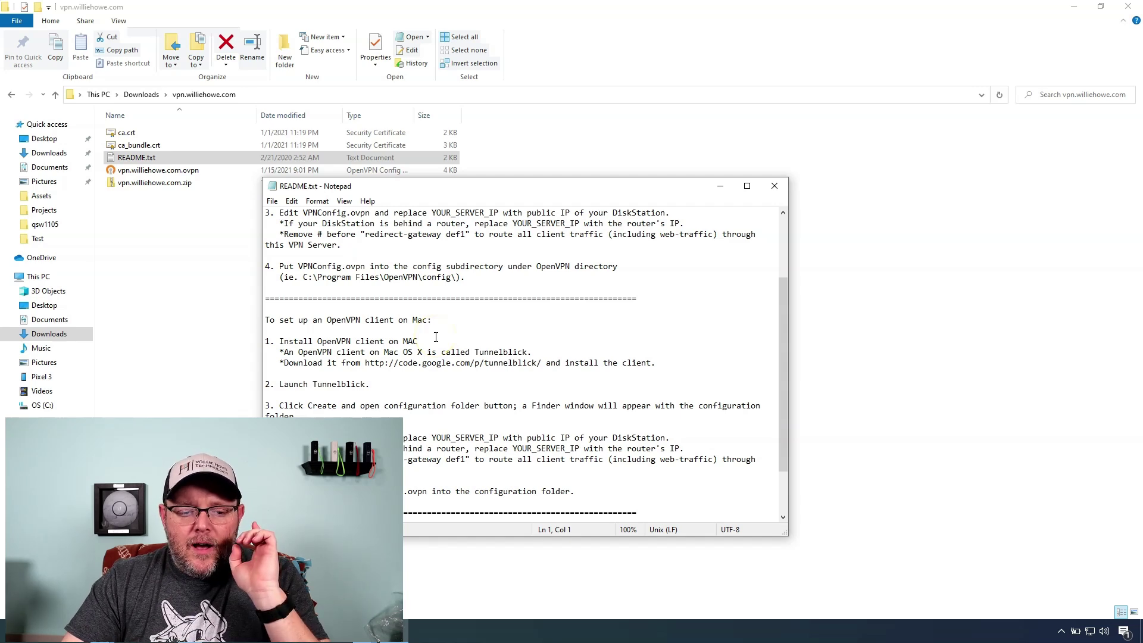
scroll(436, 342, "up", 3)
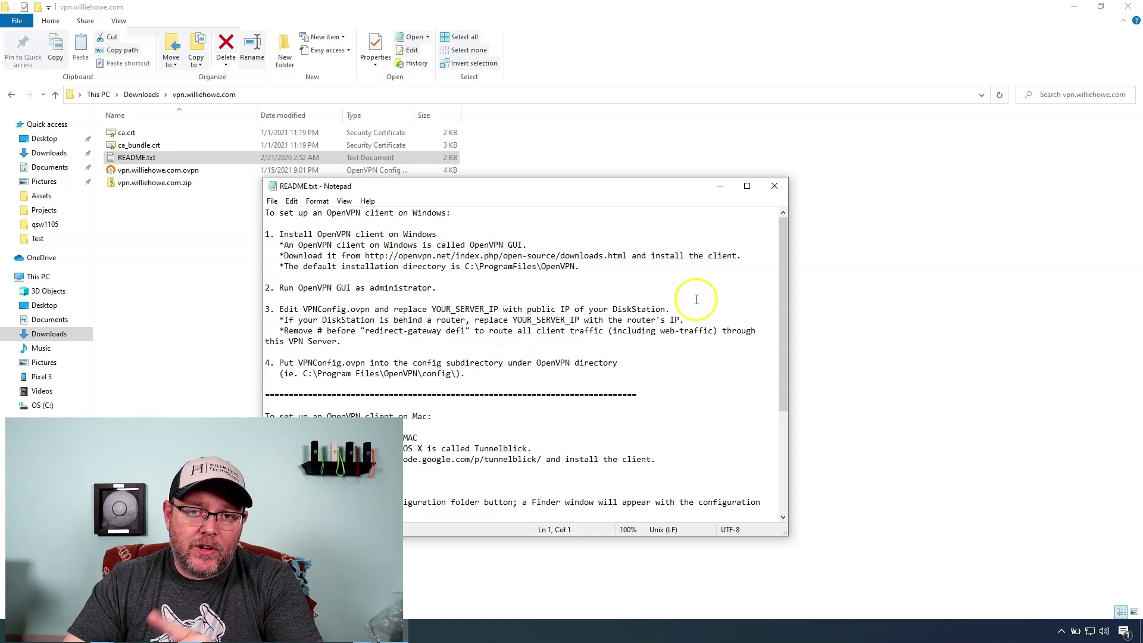
left_click(772, 187)
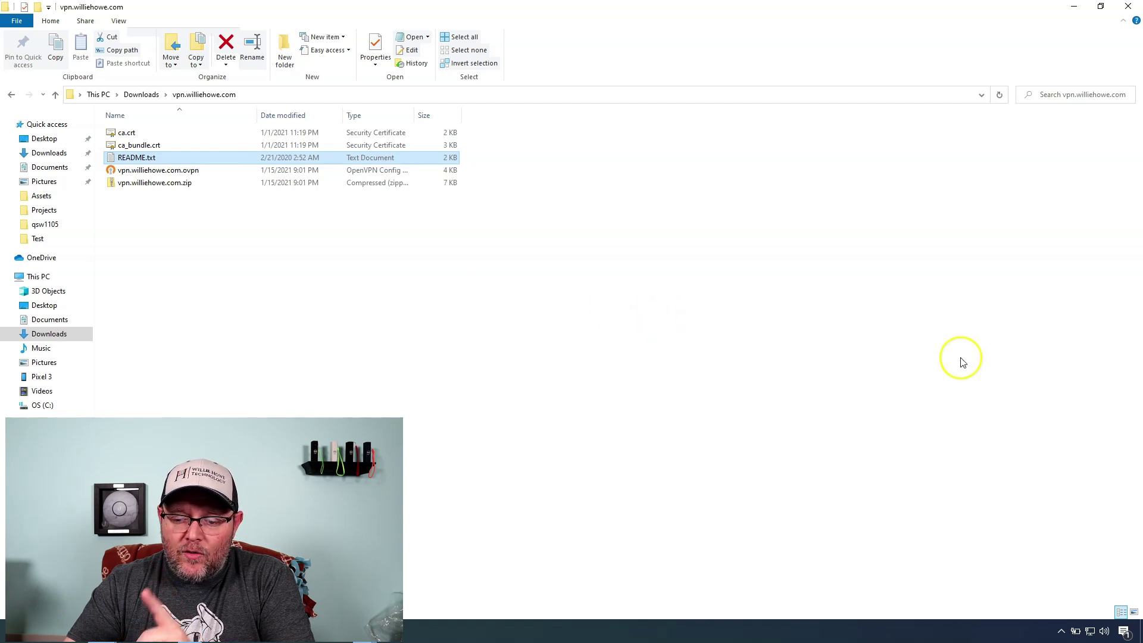
left_click(1061, 632)
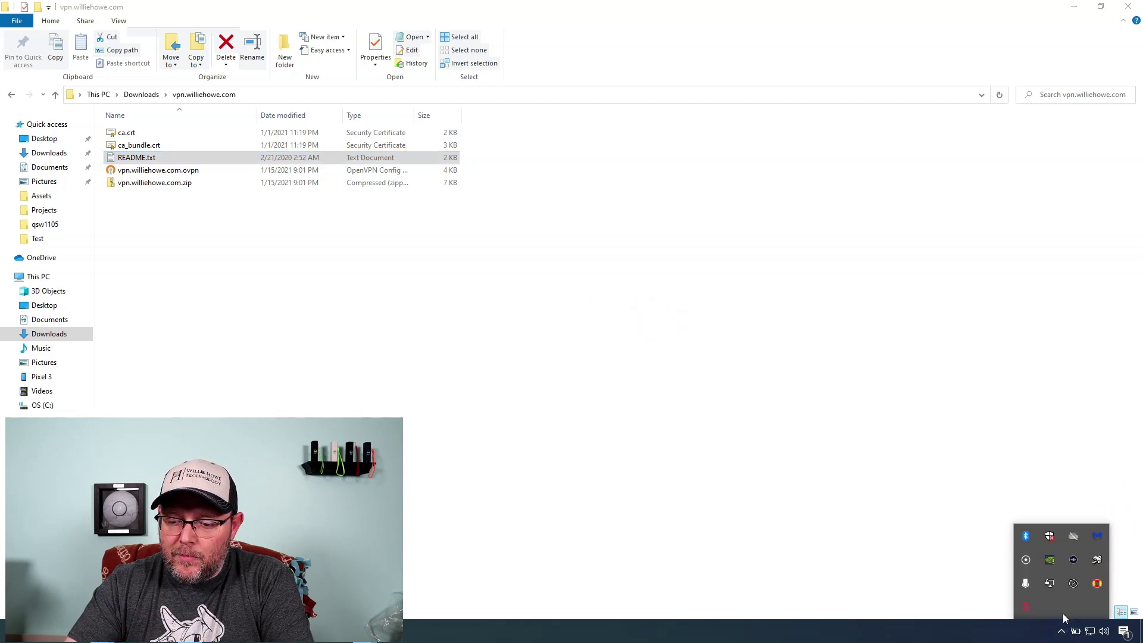
right_click(1050, 583)
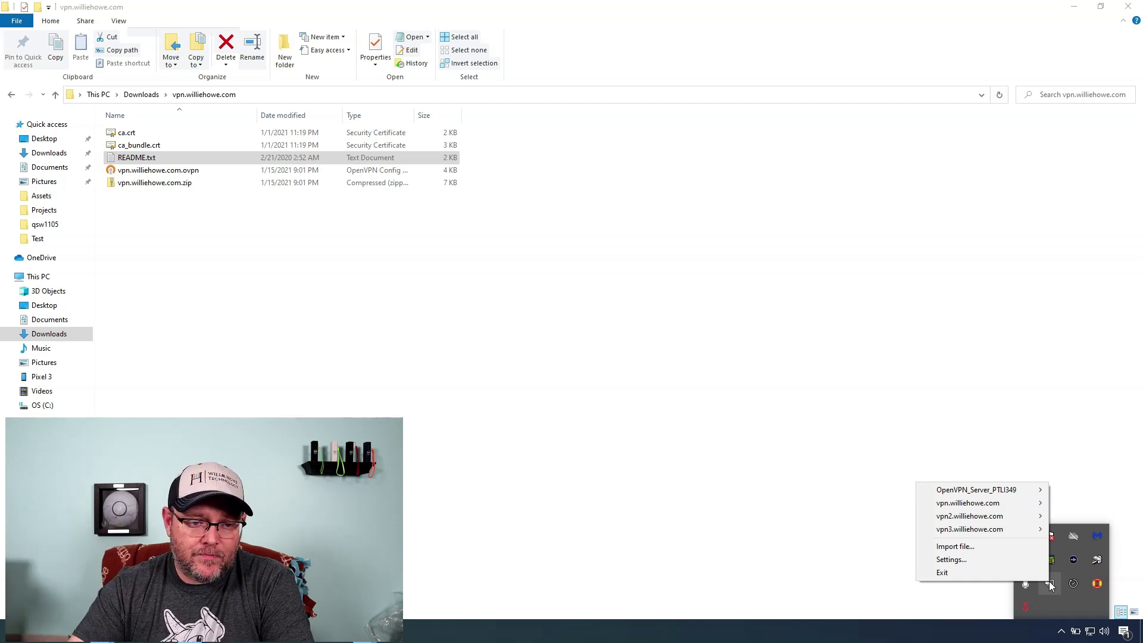
left_click(461, 379)
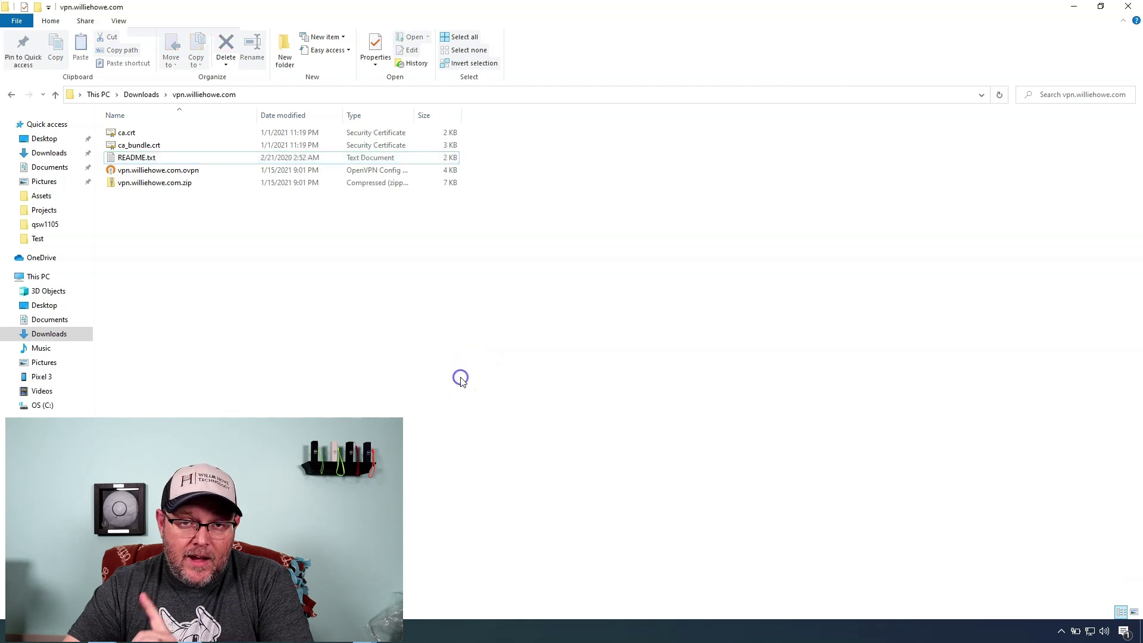
right_click(181, 171)
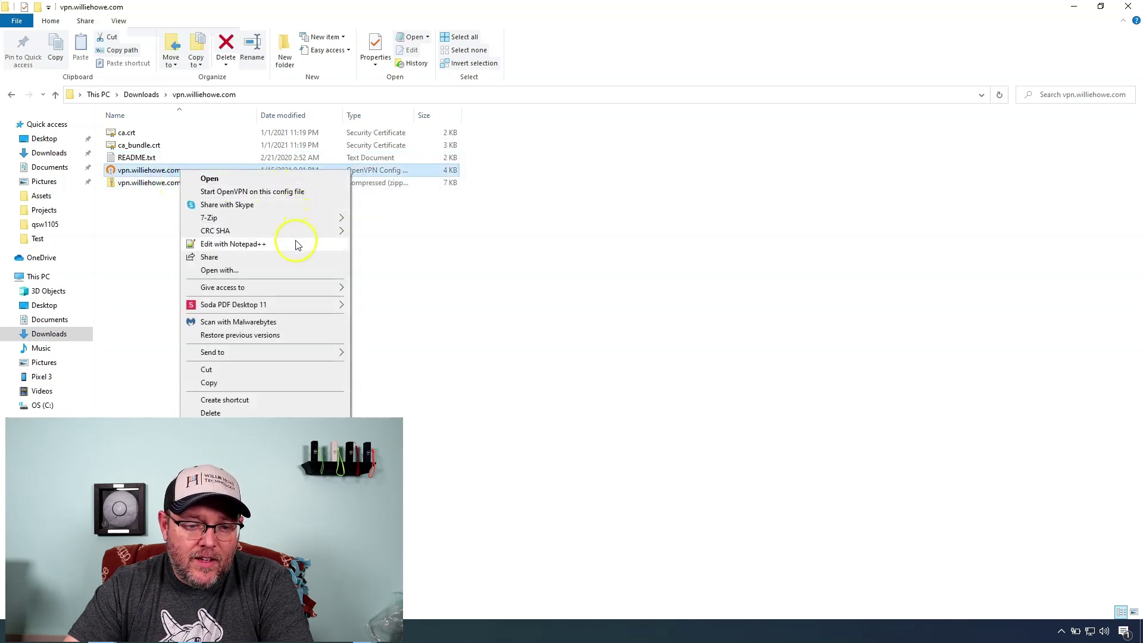
left_click(283, 270)
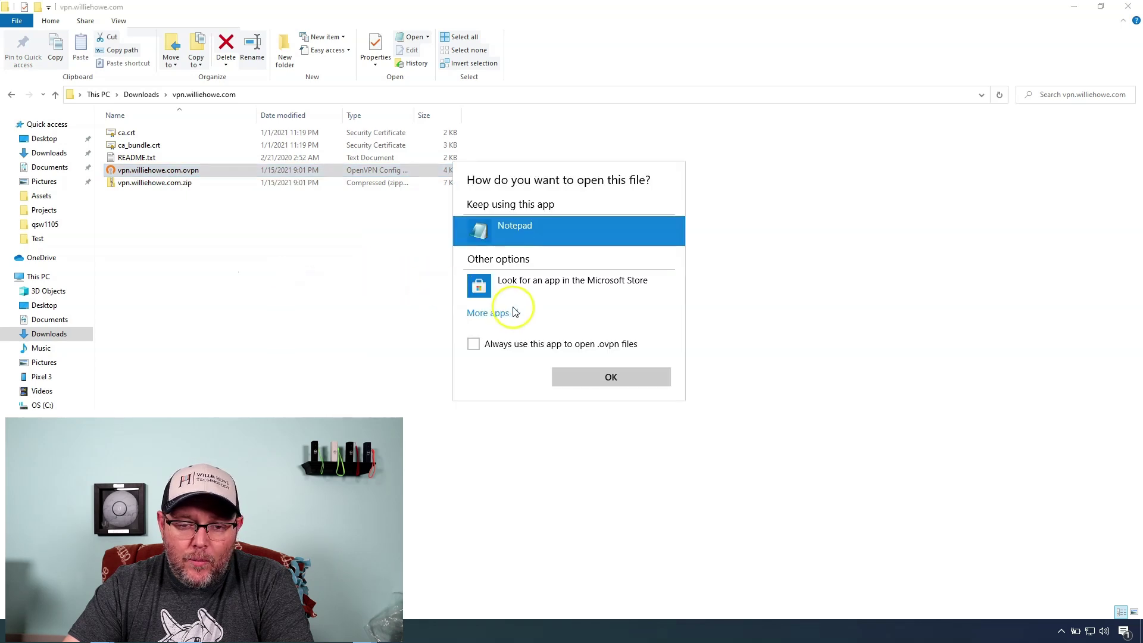
double_click(528, 232)
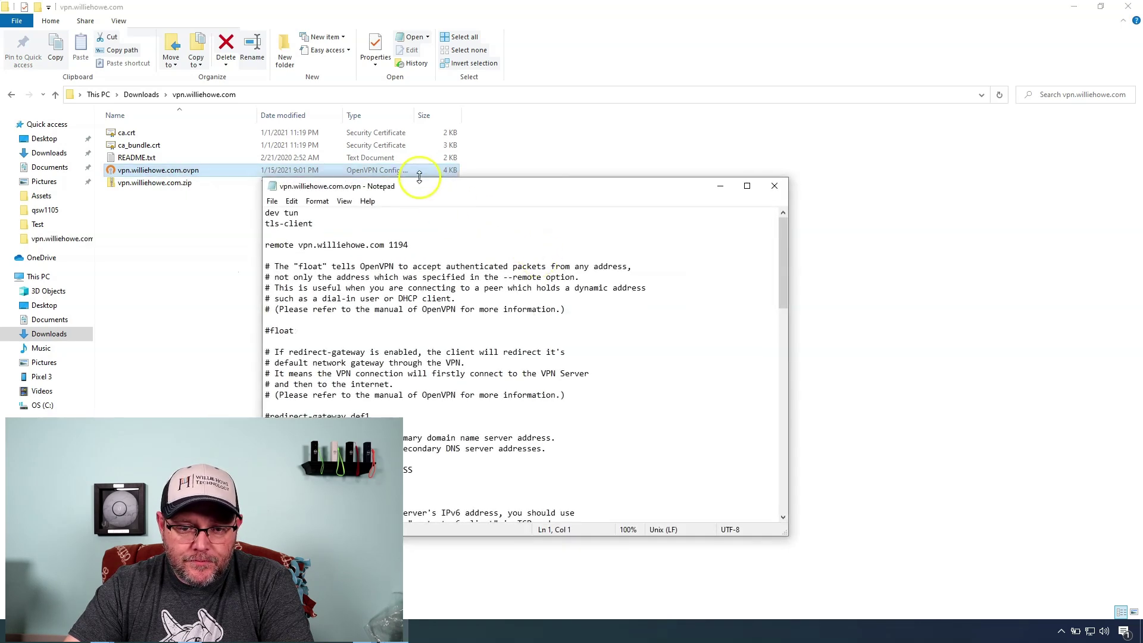
left_click_drag(429, 184, 557, 169)
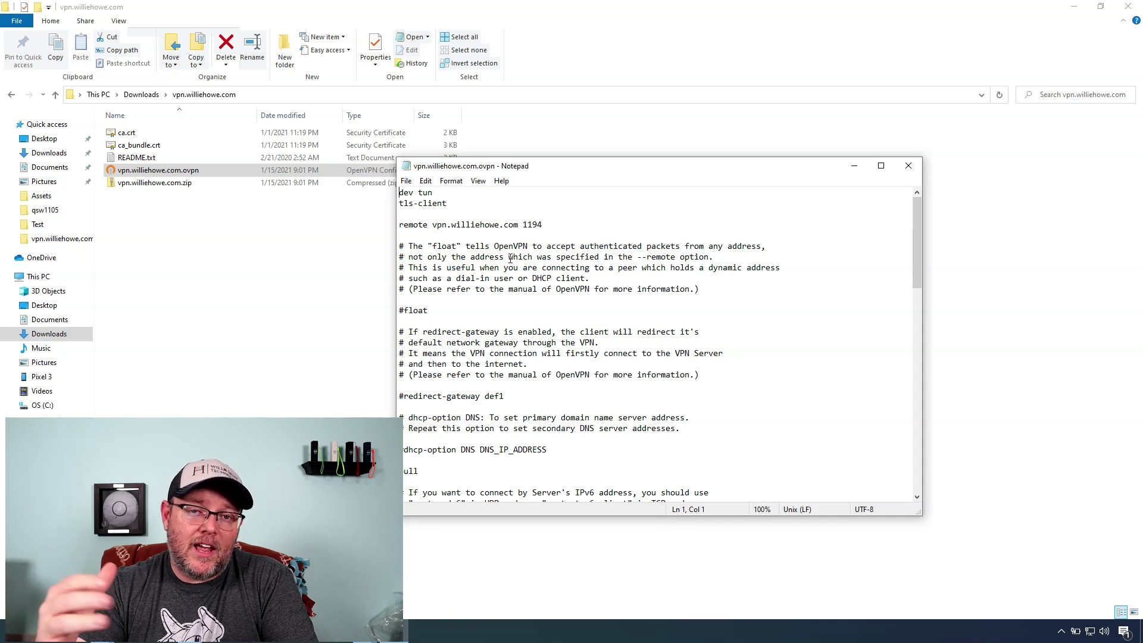
scroll(569, 313, "down", 2)
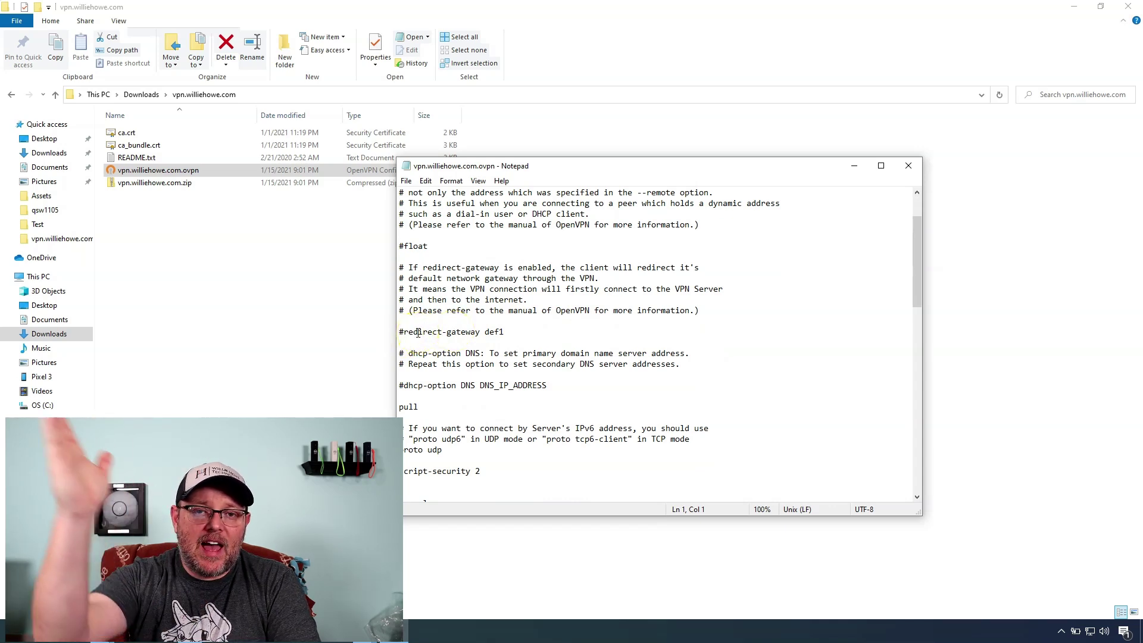
scroll(443, 343, "down", 2)
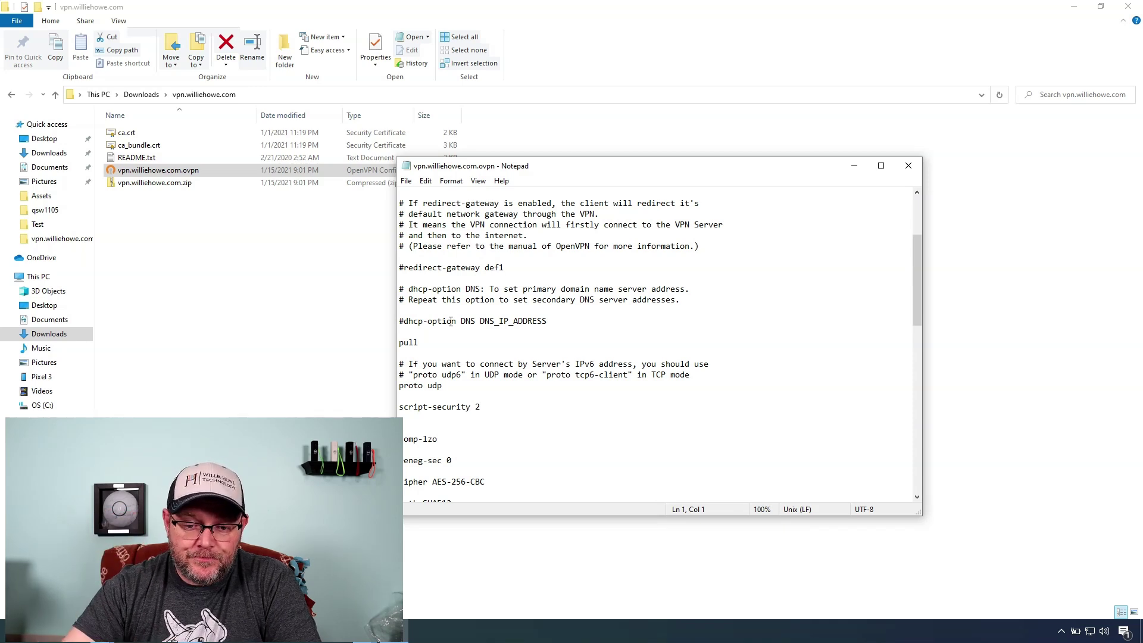
scroll(531, 348, "down", 1)
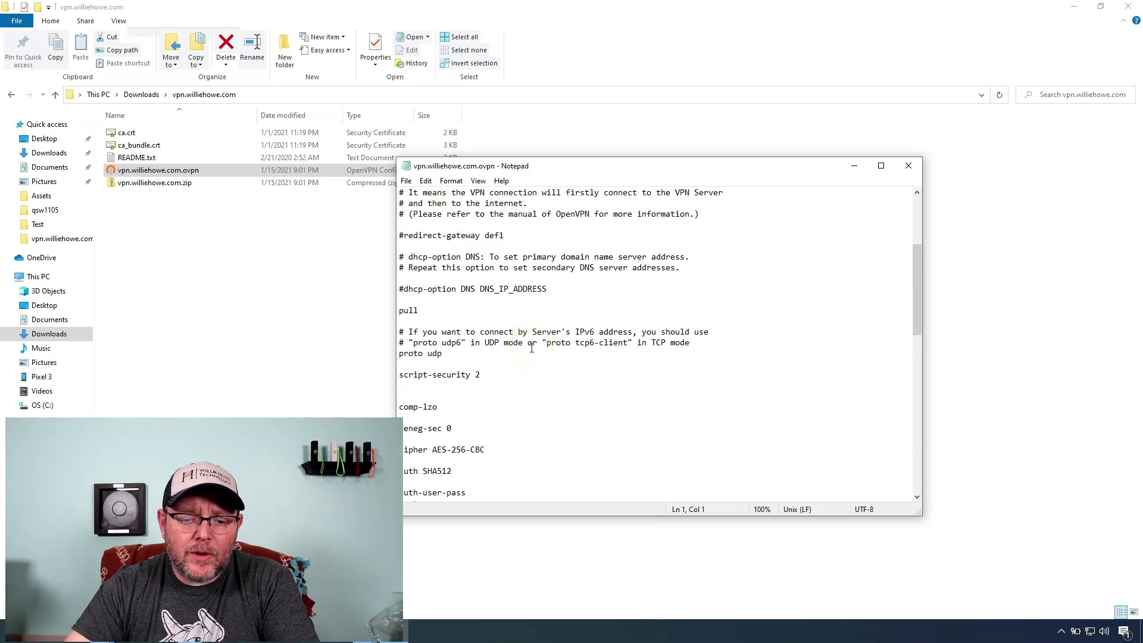
scroll(531, 348, "down", 2)
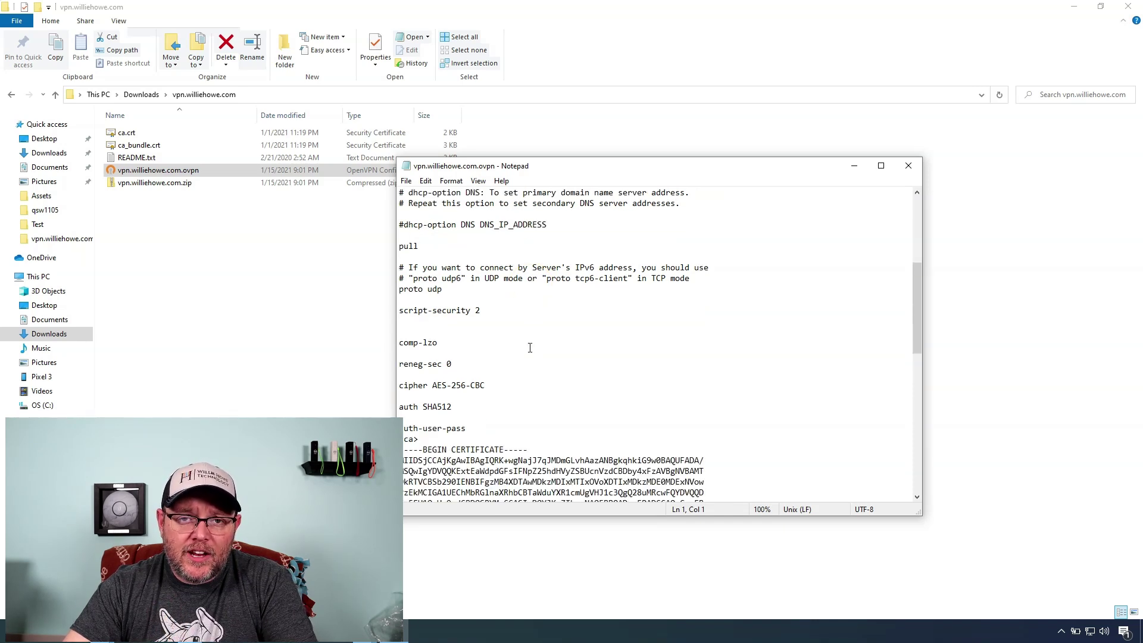
scroll(530, 347, "down", 5)
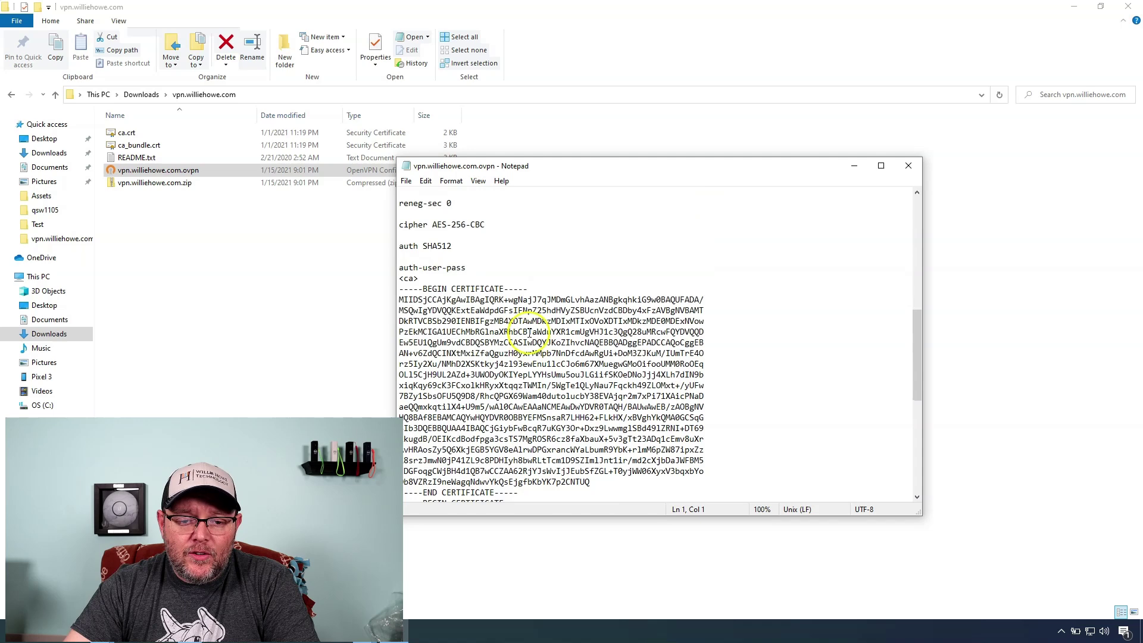
scroll(486, 314, "down", 8)
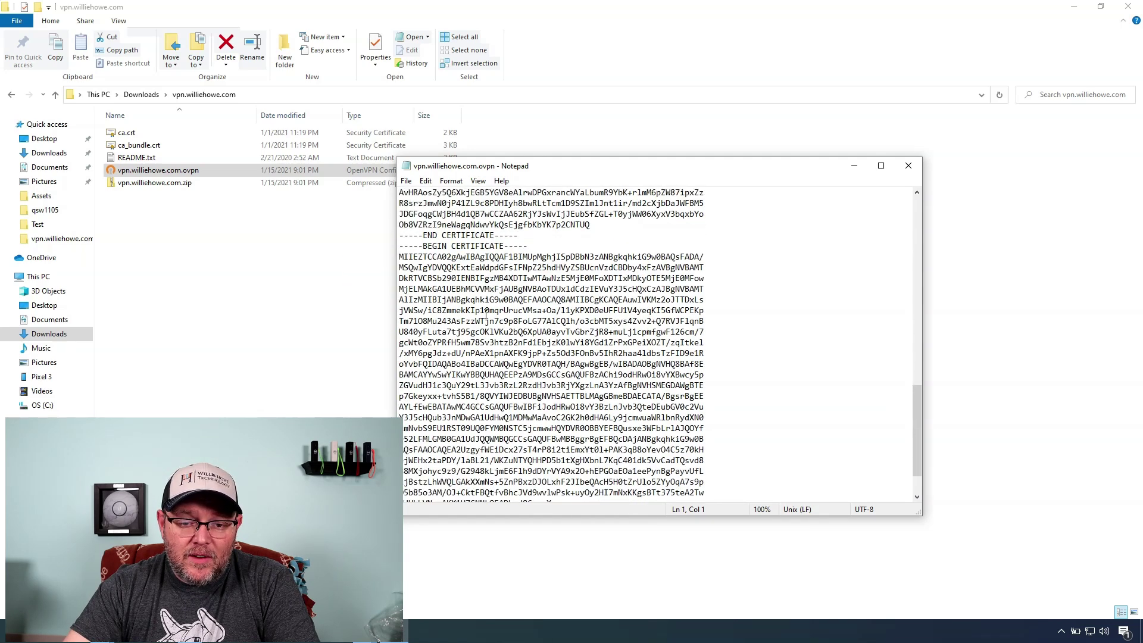
scroll(486, 313, "down", 2)
scroll(486, 315, "up", 6)
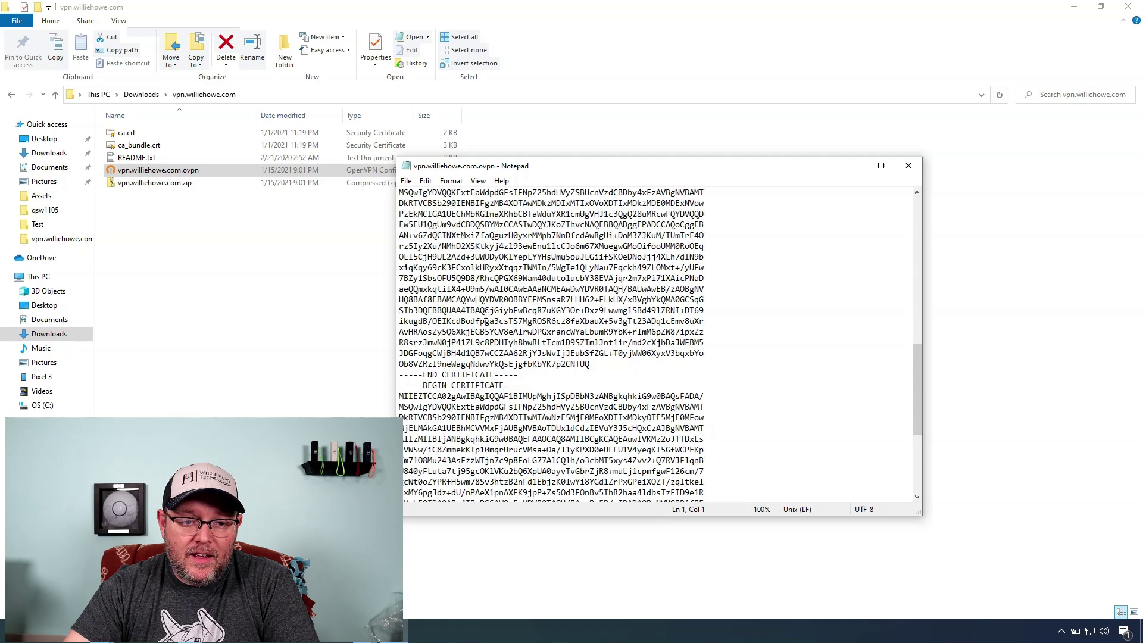
scroll(485, 313, "up", 4)
scroll(486, 313, "up", 12)
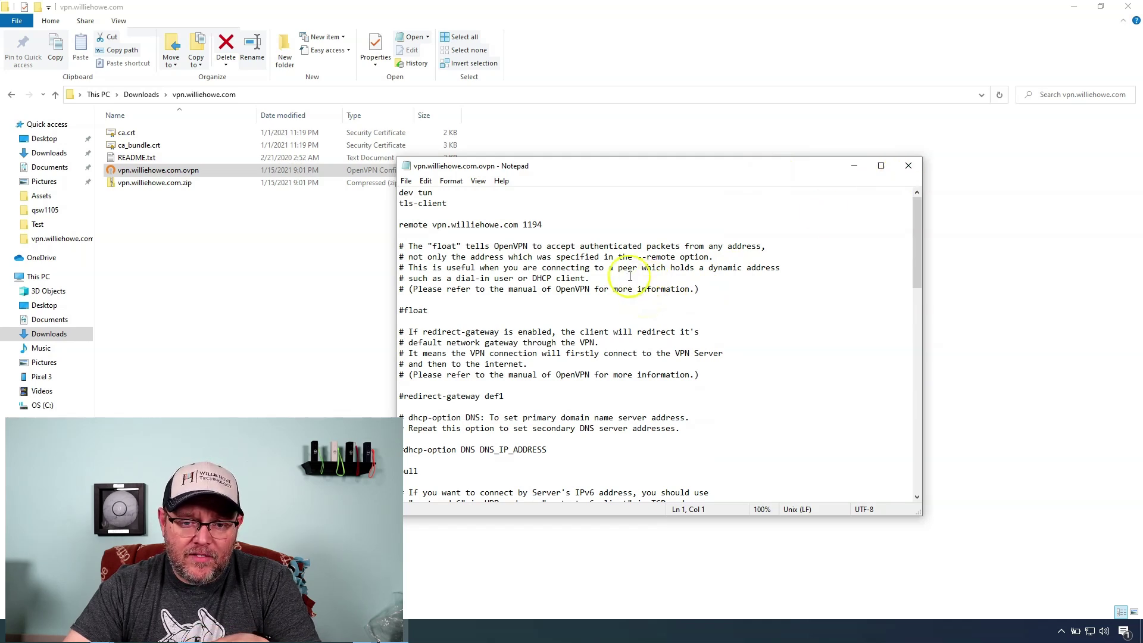
left_click(200, 171)
left_click(299, 232)
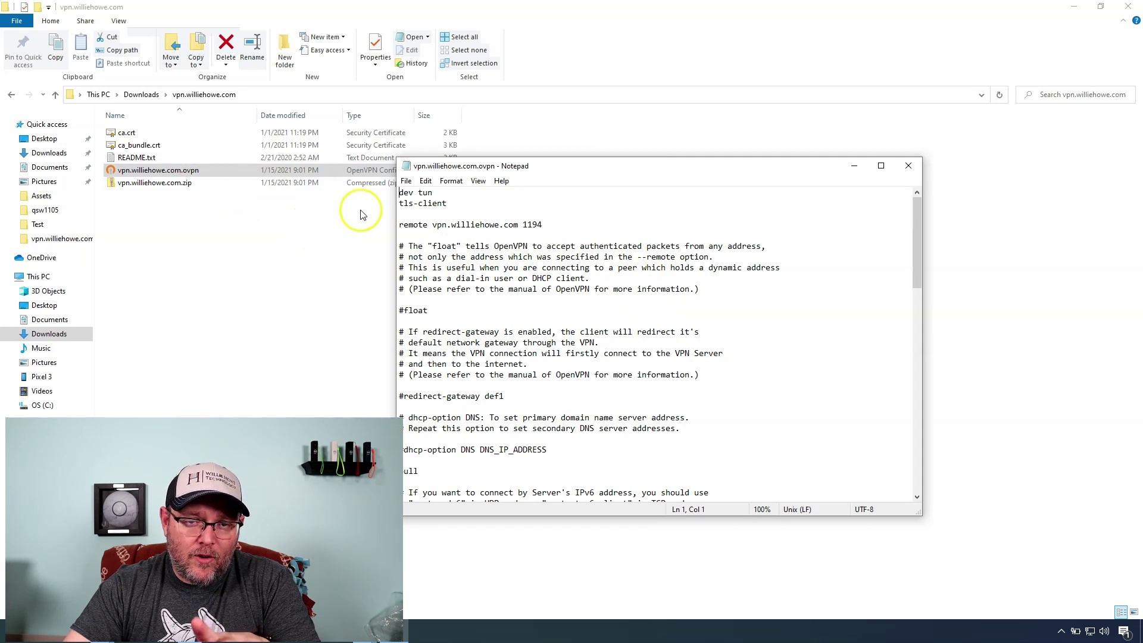
left_click(913, 172)
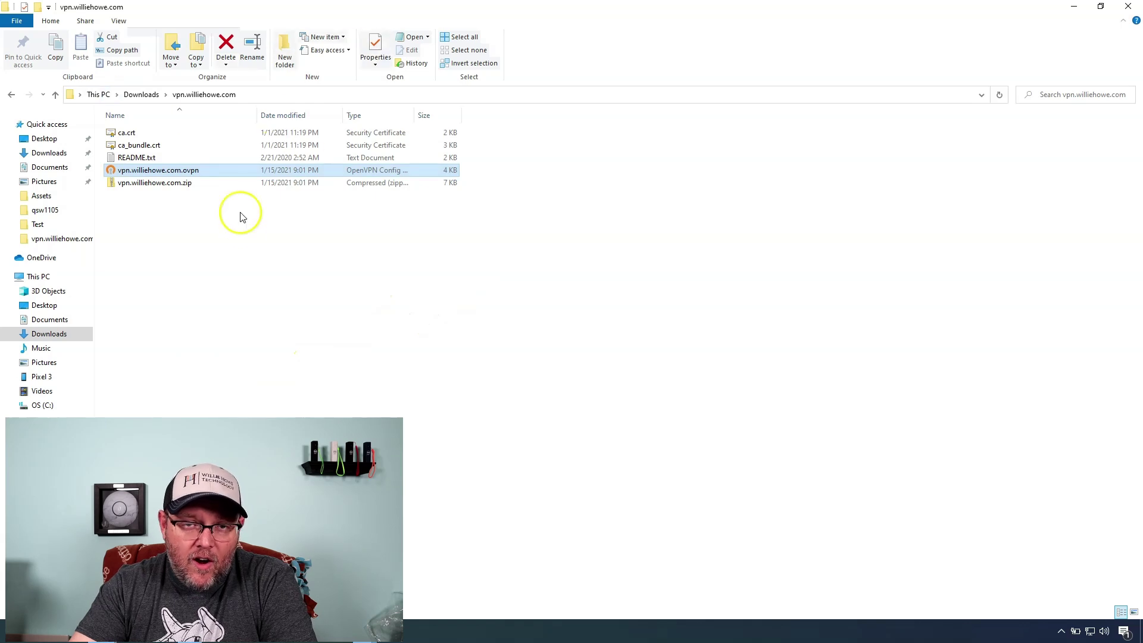
- Unsnap and close the Program Files OpenVPN config window, keeping the per-user config folder open
key("alt+Tab")
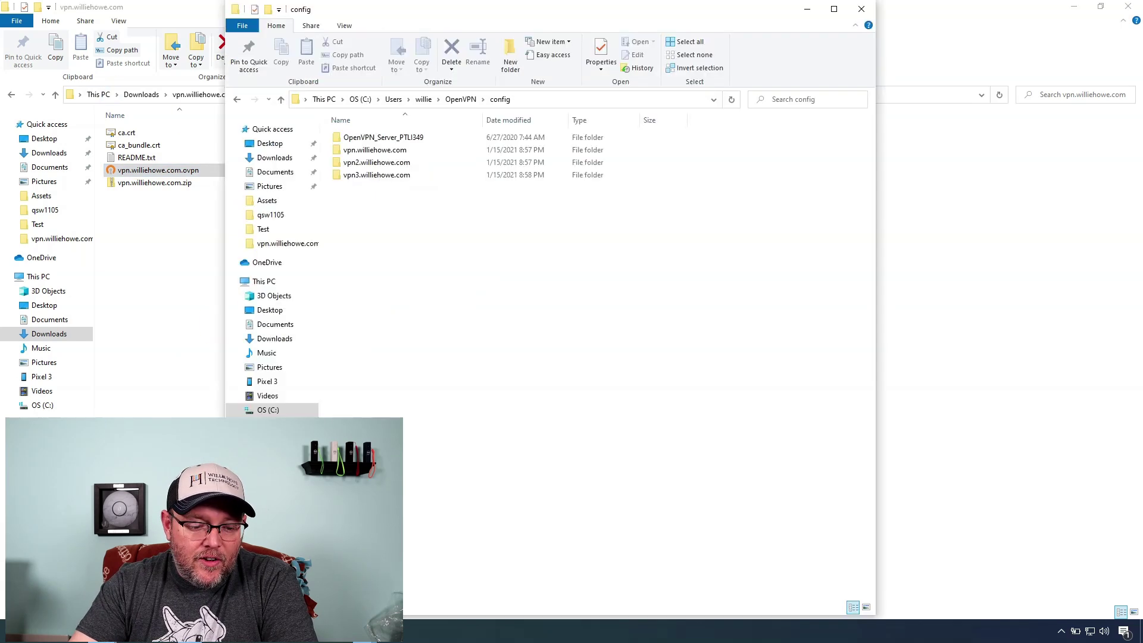
key("alt+Tab")
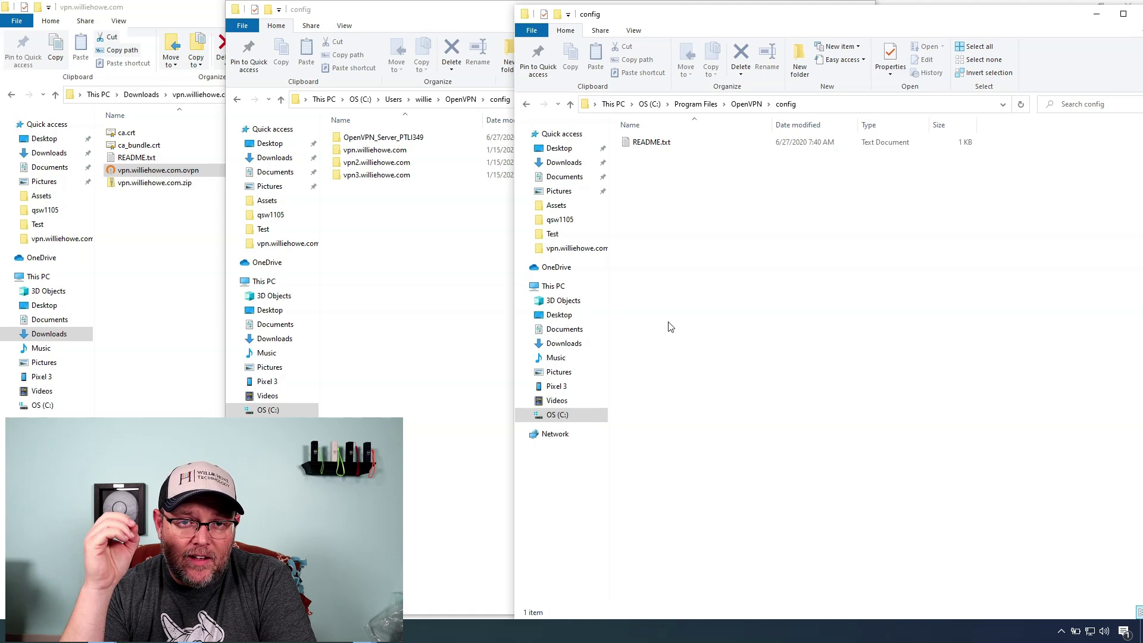
left_click(666, 298)
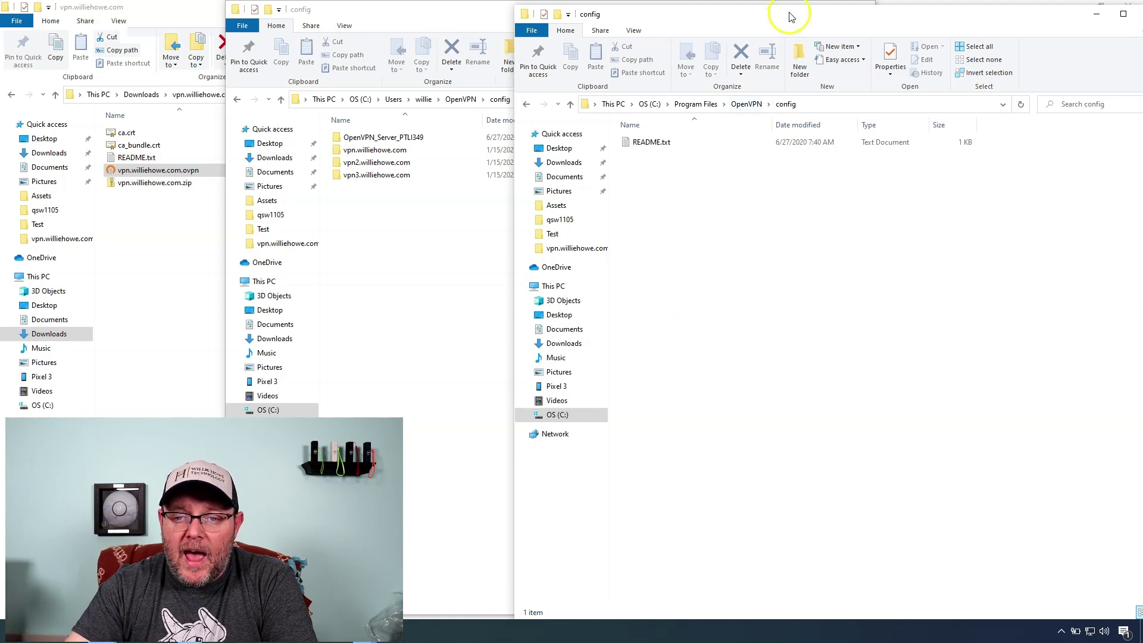
left_click_drag(791, 16, 583, 22)
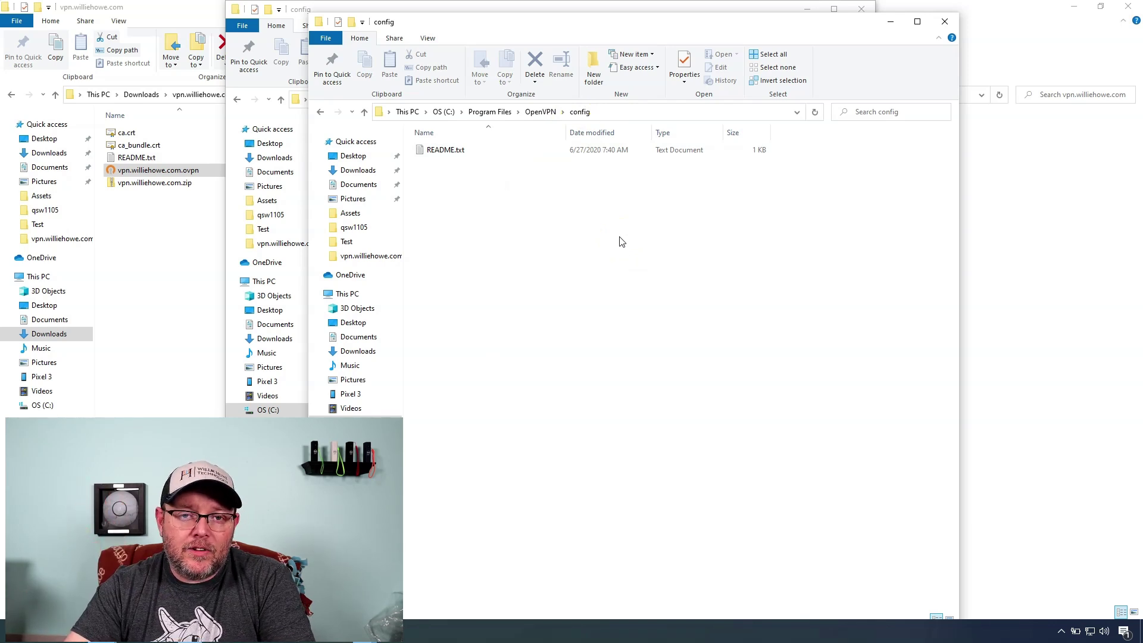
left_click(619, 247)
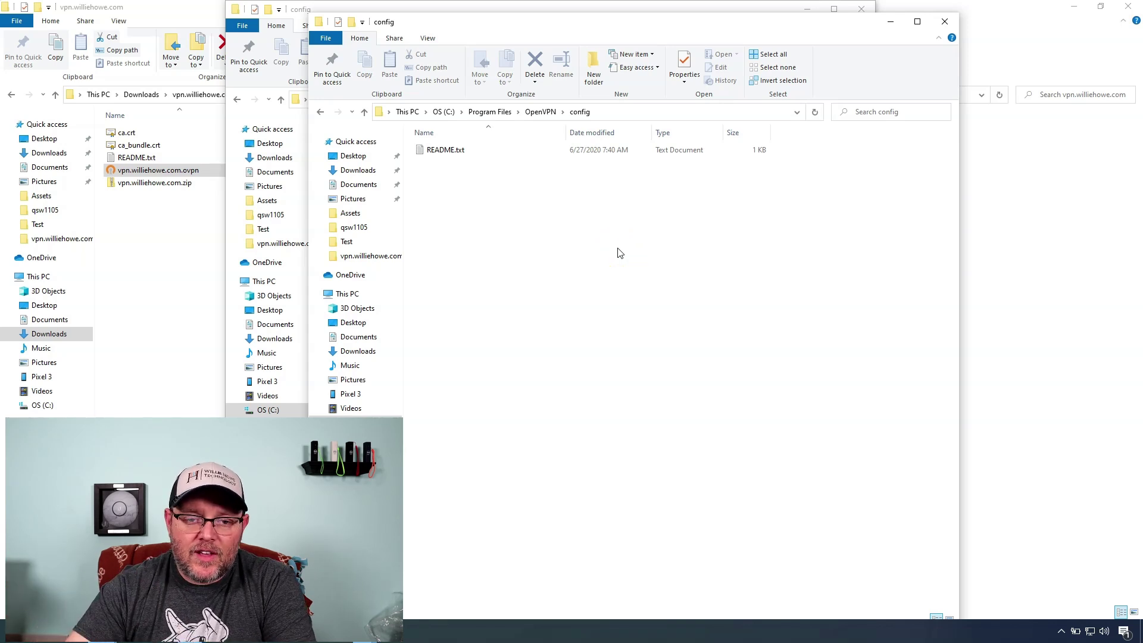
left_click(944, 25)
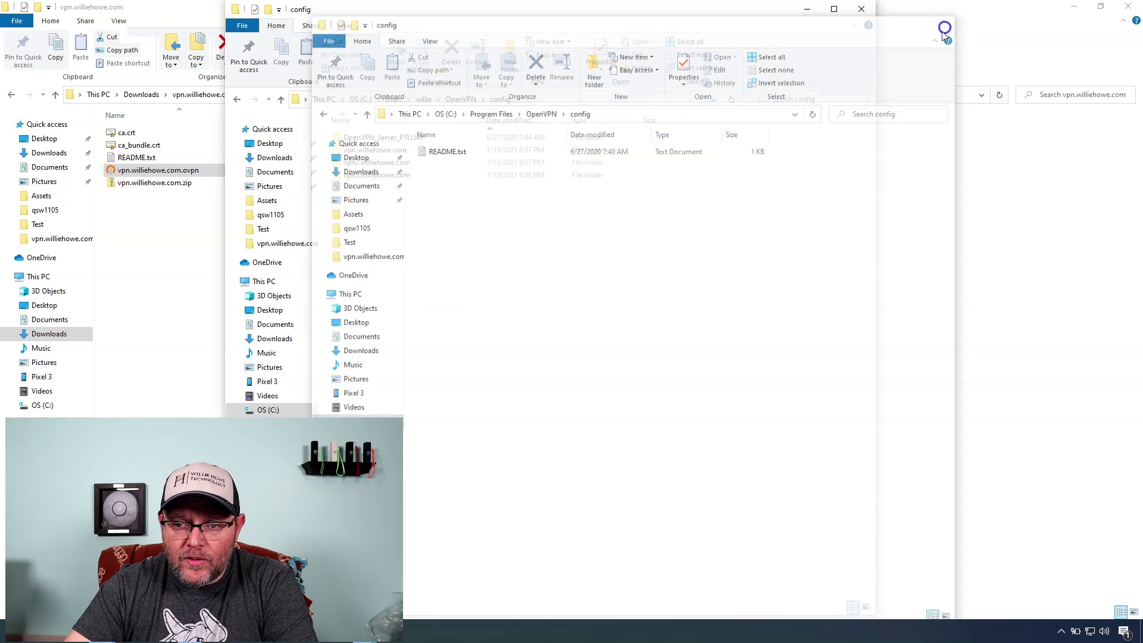
left_click(617, 209)
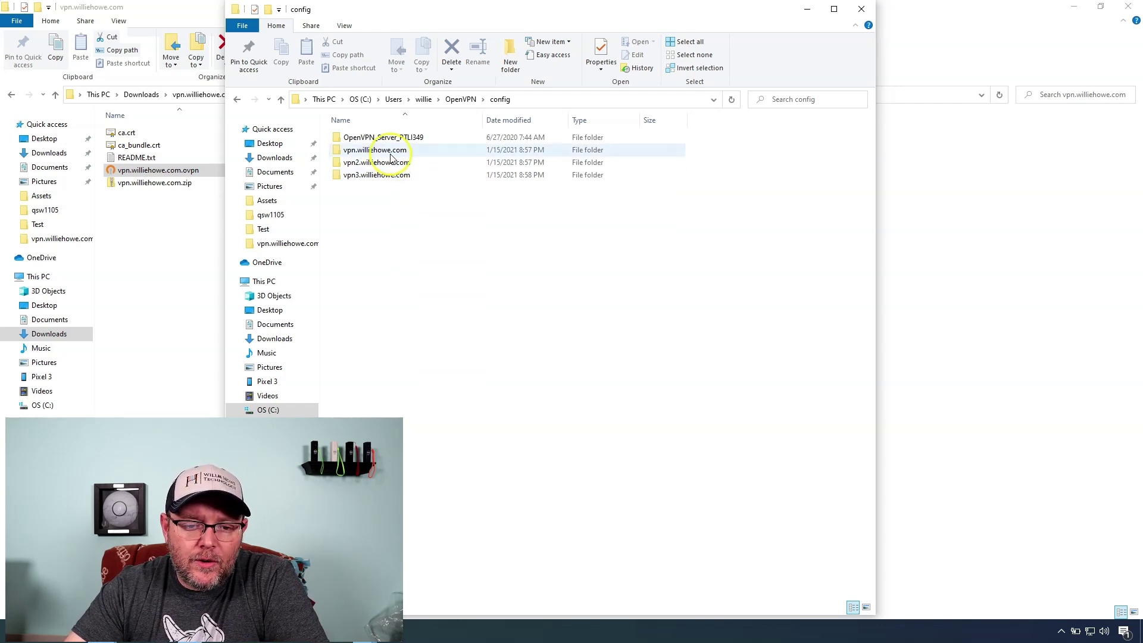
- Expand the taskbar's hidden tray icons panel next to the per-user config folder
left_click(1061, 632)
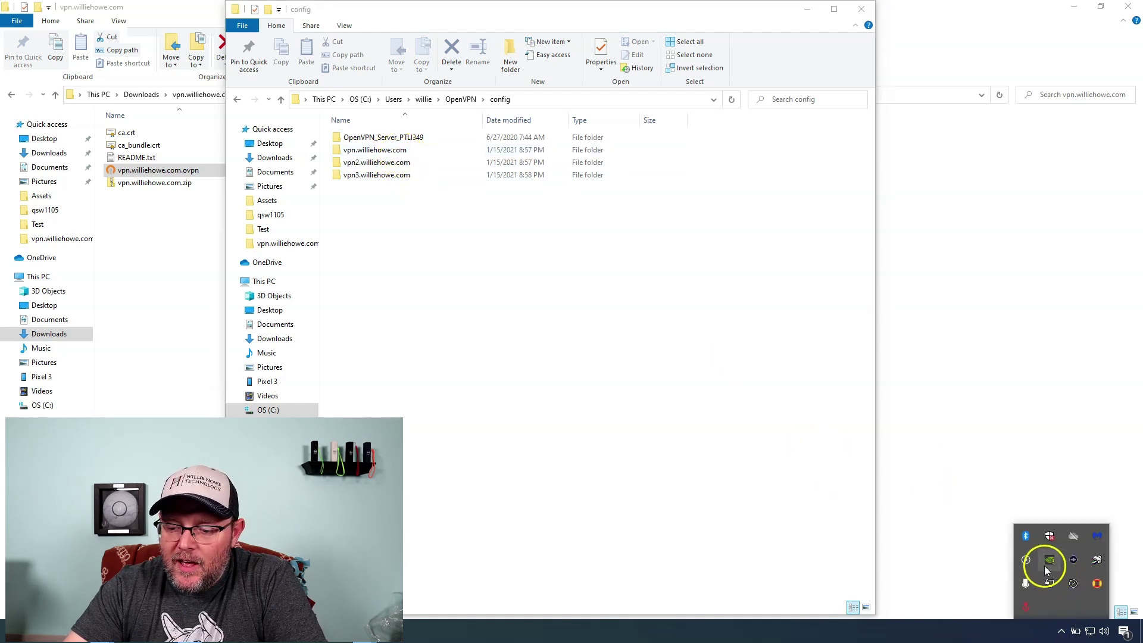
right_click(1048, 584)
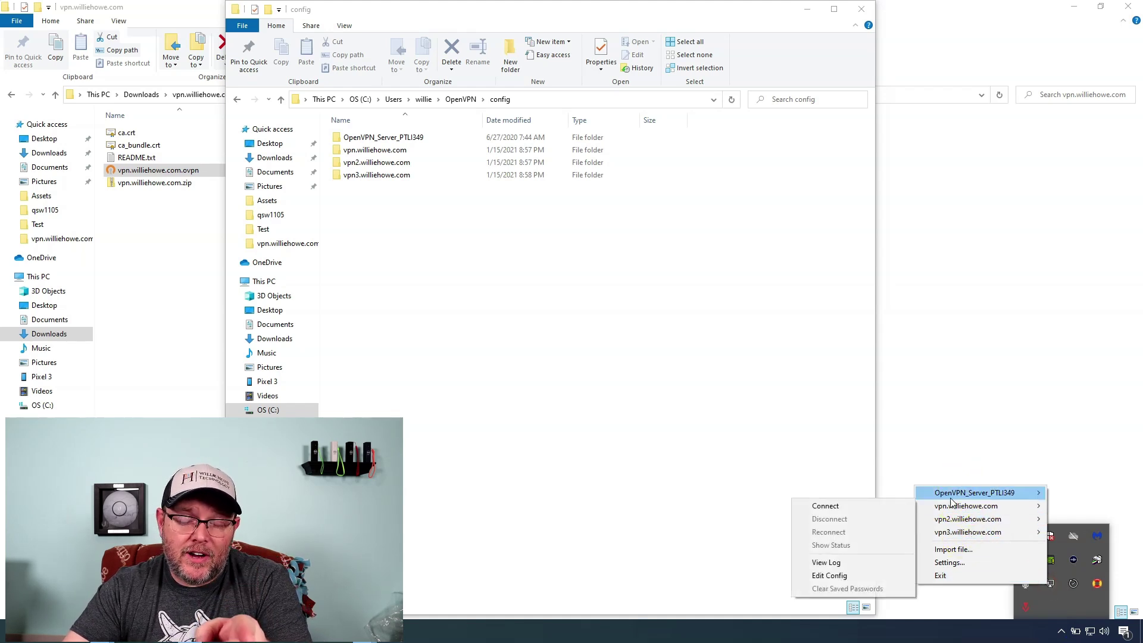
left_click(454, 301)
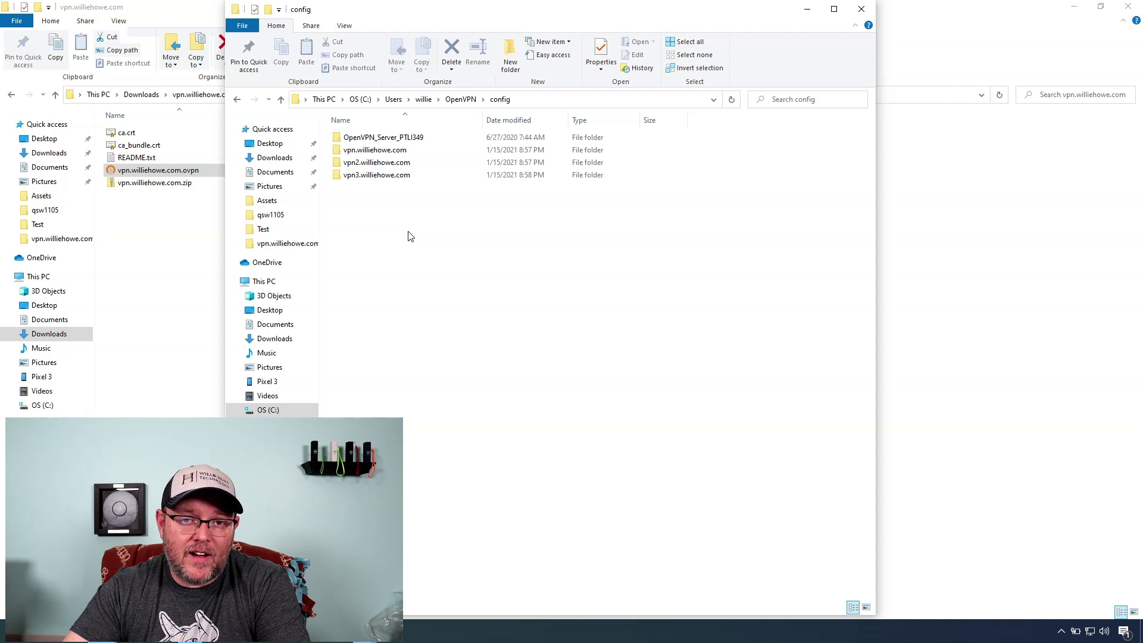
- In the vpn.williehowe.com folder, rename the .ovpn file to No-vpn.williehowe.com.ovpn
double_click(380, 153)
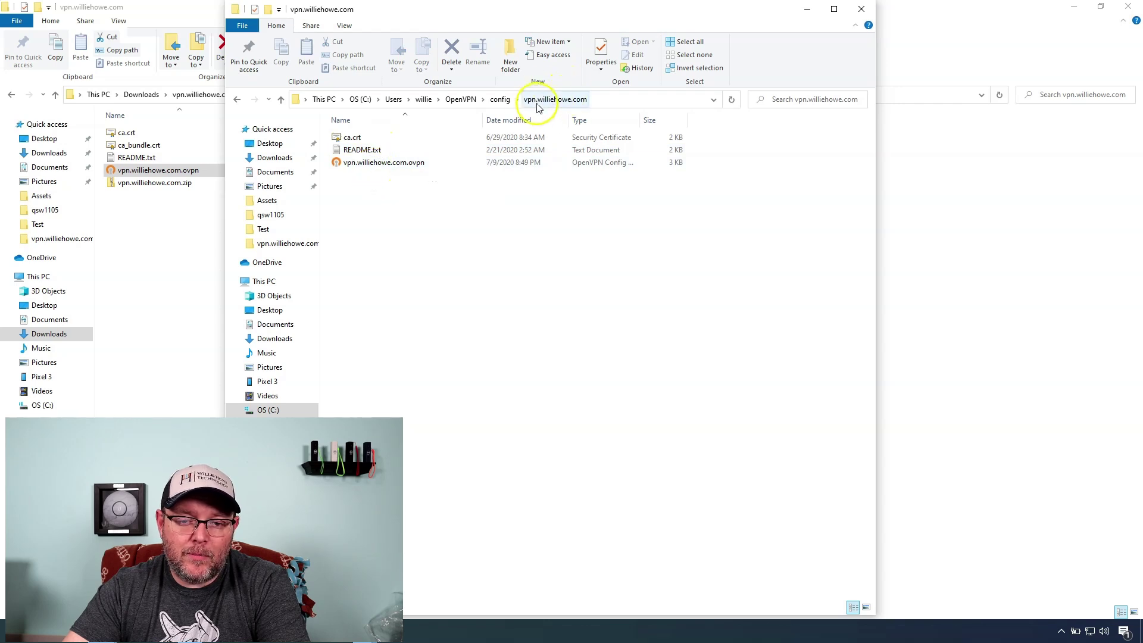
left_click(368, 167)
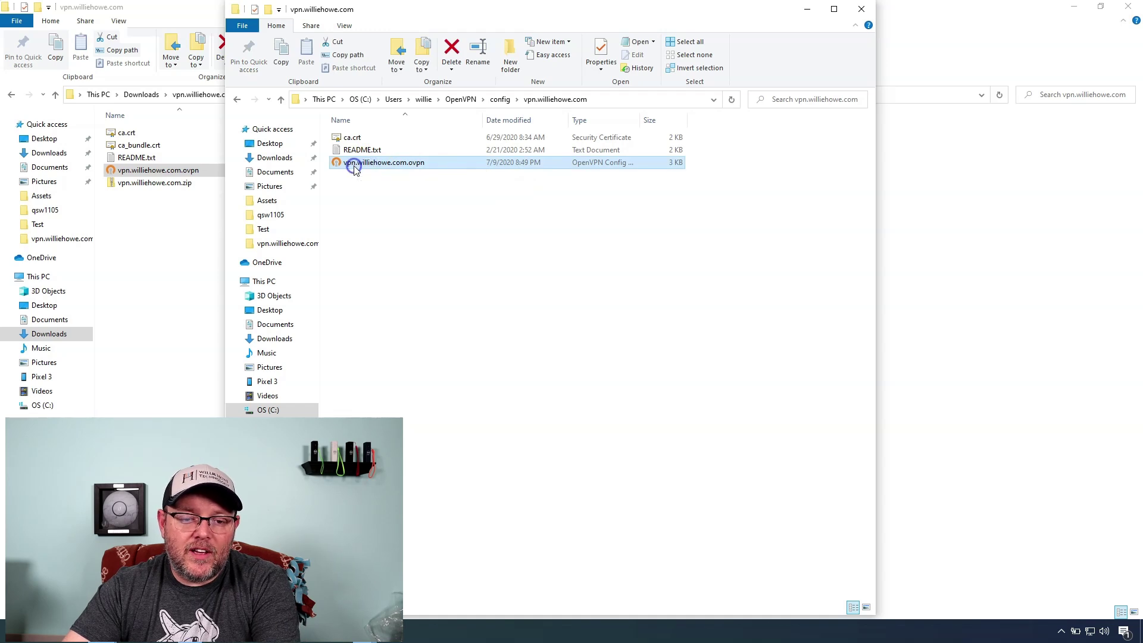
left_click(355, 166)
key("End")
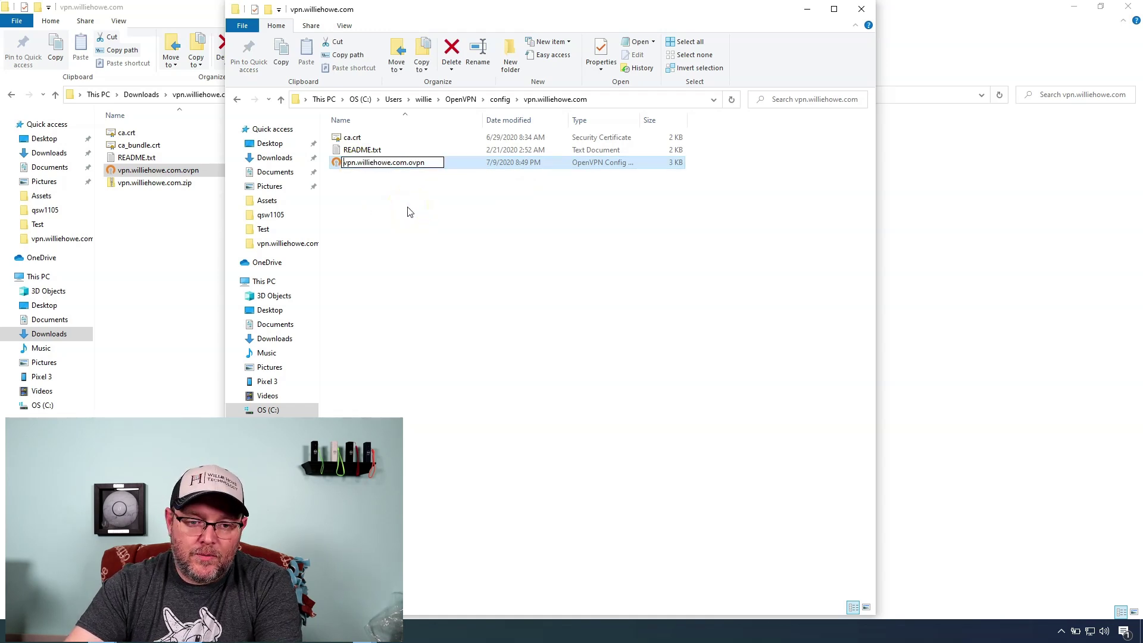
type("No")
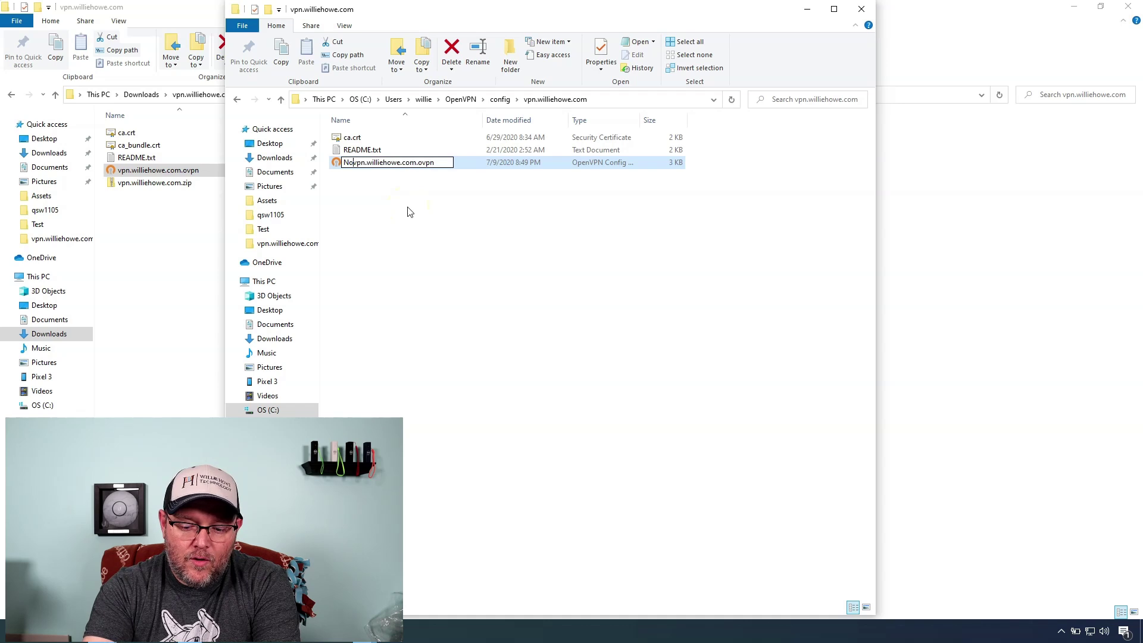
type("-")
key("Return")
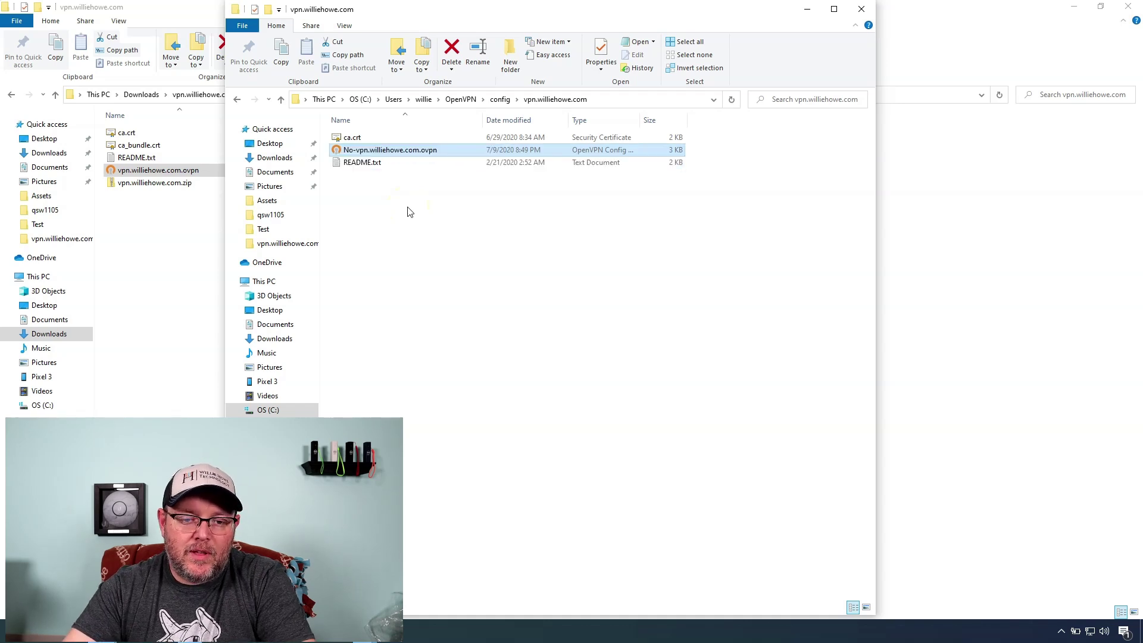
- Confirm OpenVPN GUI's tray menu now lists the No-vpn.williehowe.com connection
left_click(1060, 631)
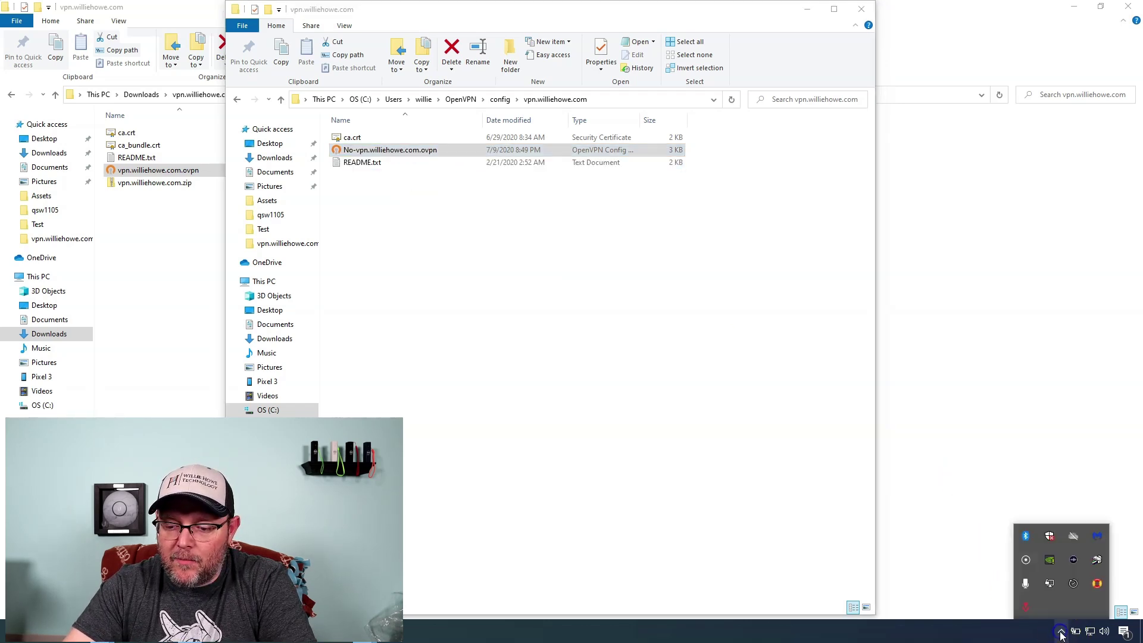
right_click(1051, 591)
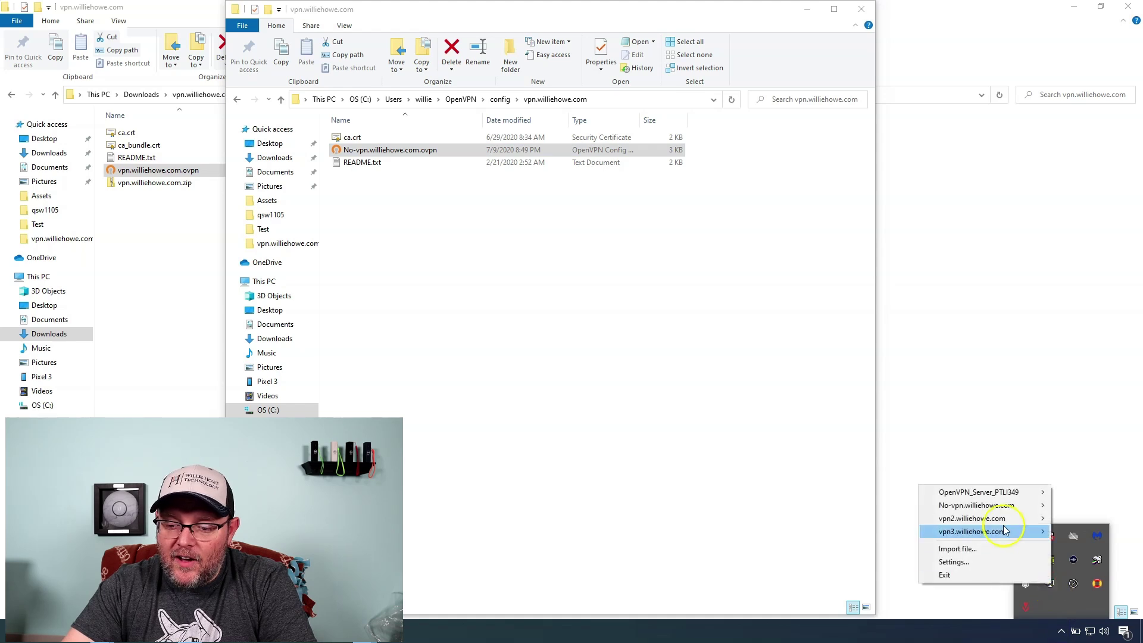
mouse_move(992, 507)
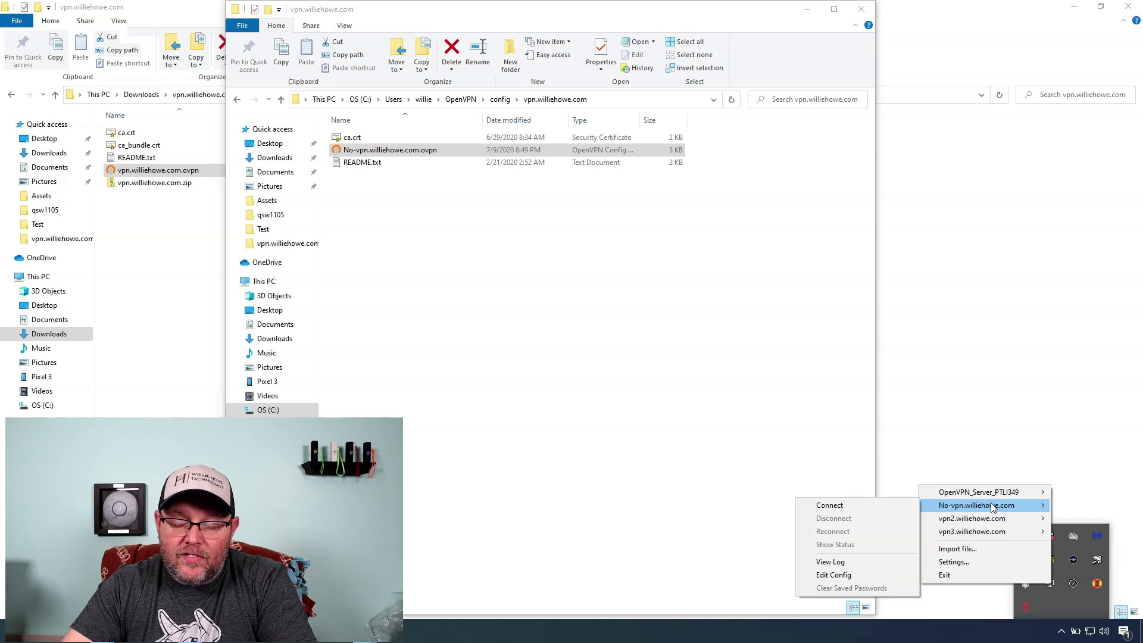
left_click(421, 272)
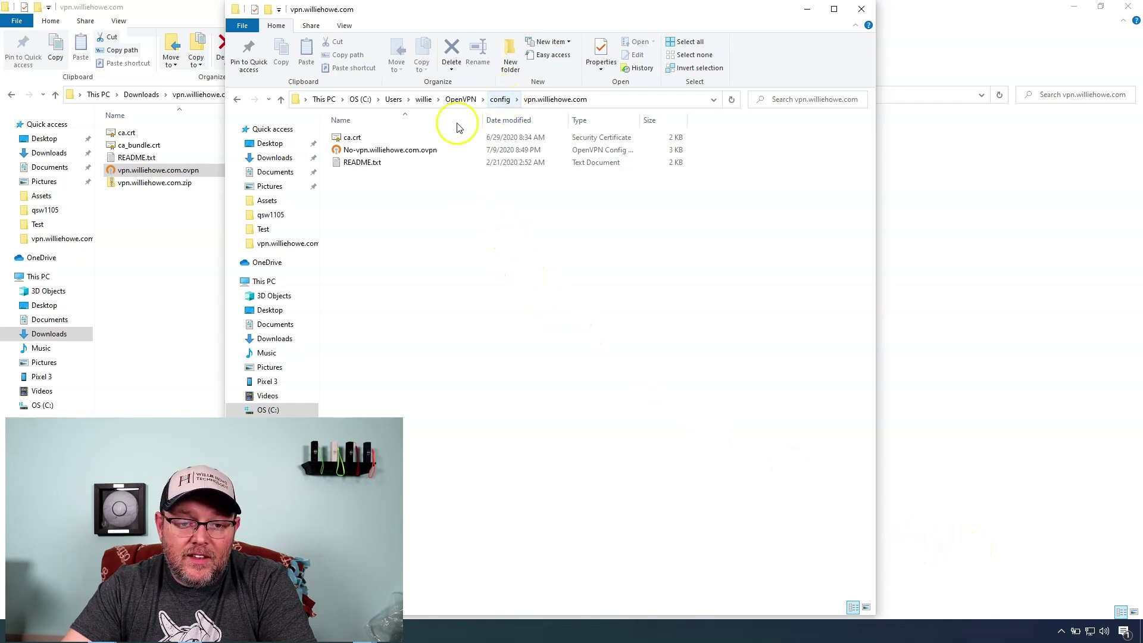
- Remove the No- prefix, renaming the profile back to vpn.williehowe.com.ovpn
left_click(352, 152)
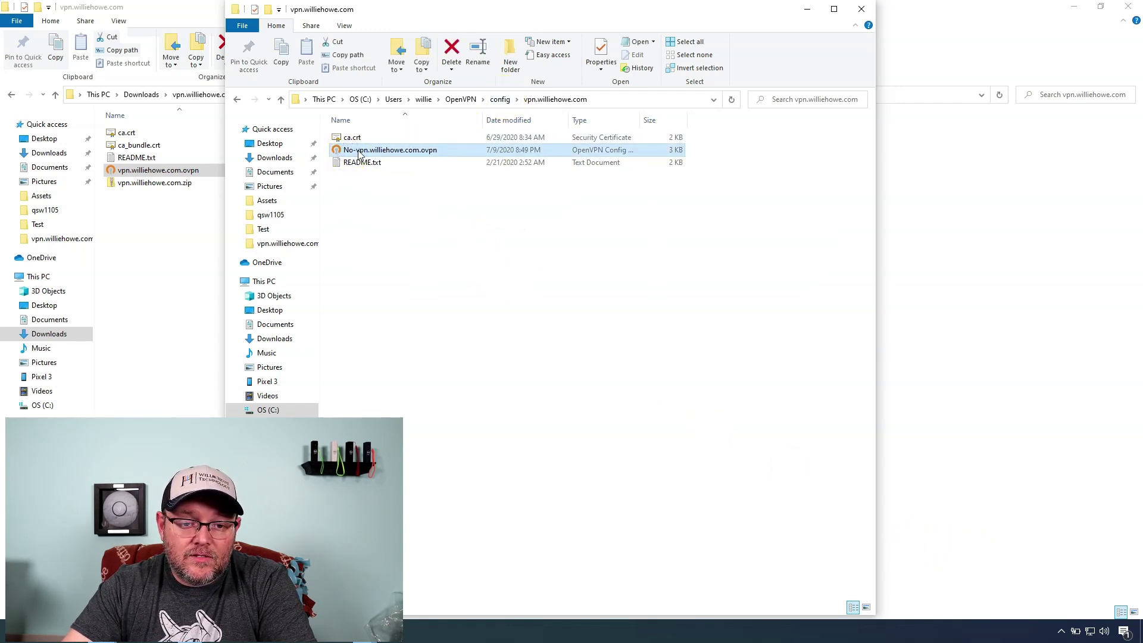
left_click(358, 153)
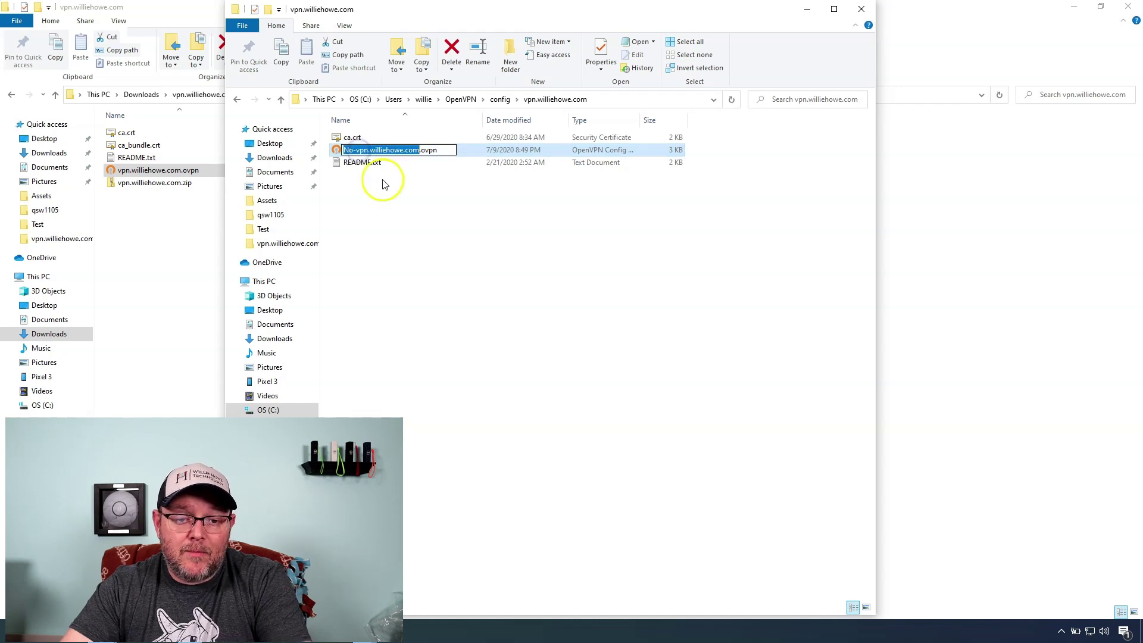
key("Home")
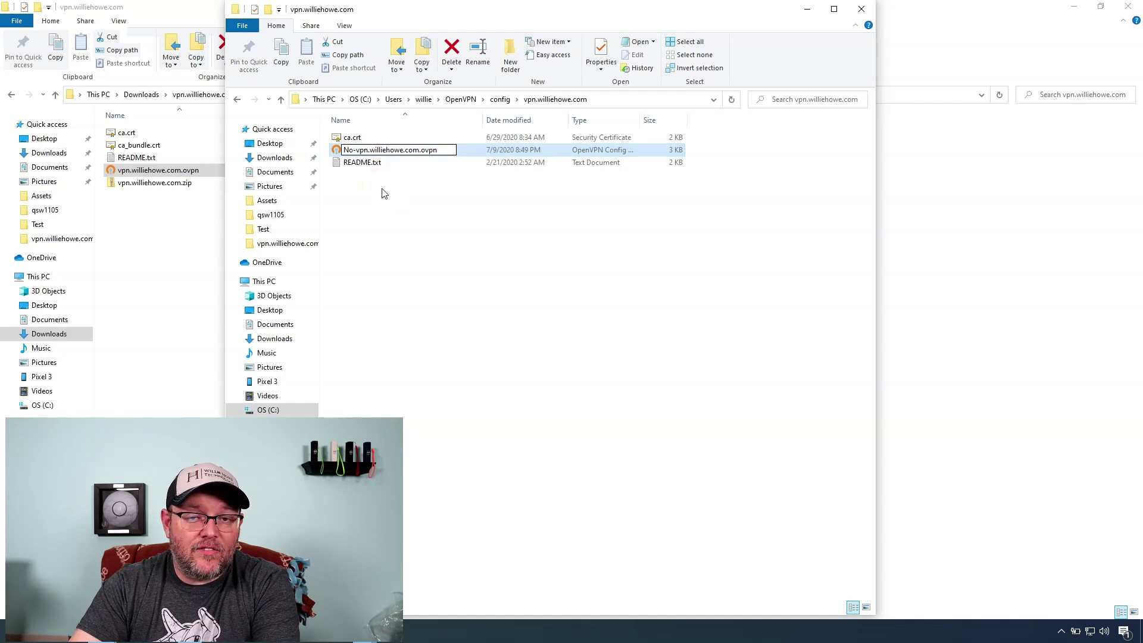
key("Delete")
key("Delete")
key("Delete")
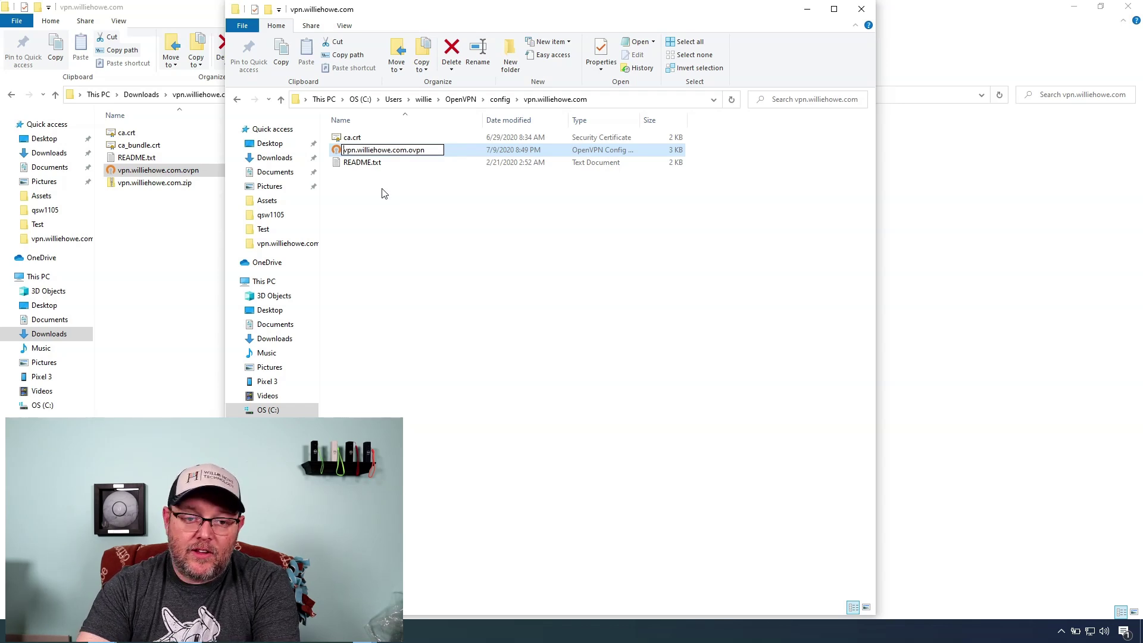
key("Return")
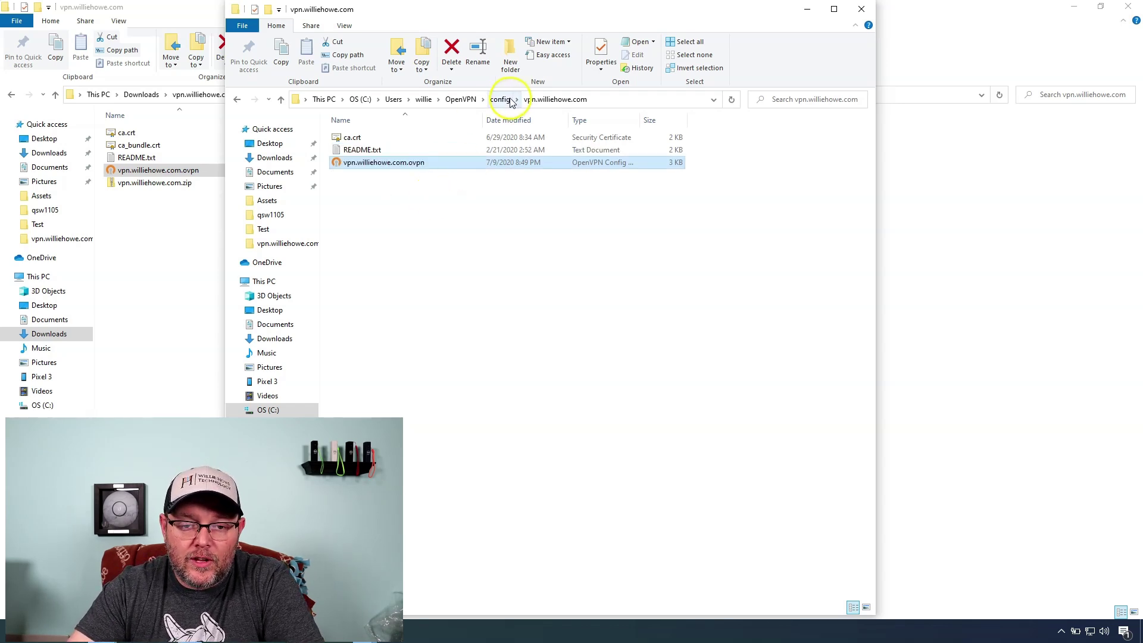
- Browse the vpn2.williehowe.com, vpn.williehowe.com and OpenVPN_Server_PTLI349 folders, returning to config each time
left_click(510, 99)
double_click(375, 162)
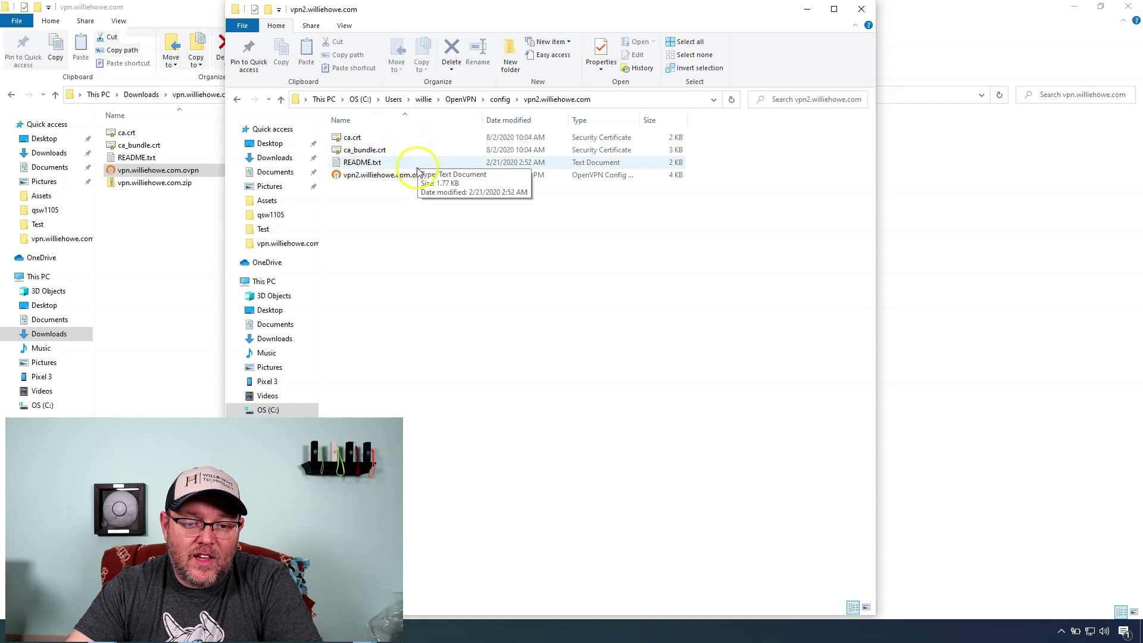
left_click(237, 99)
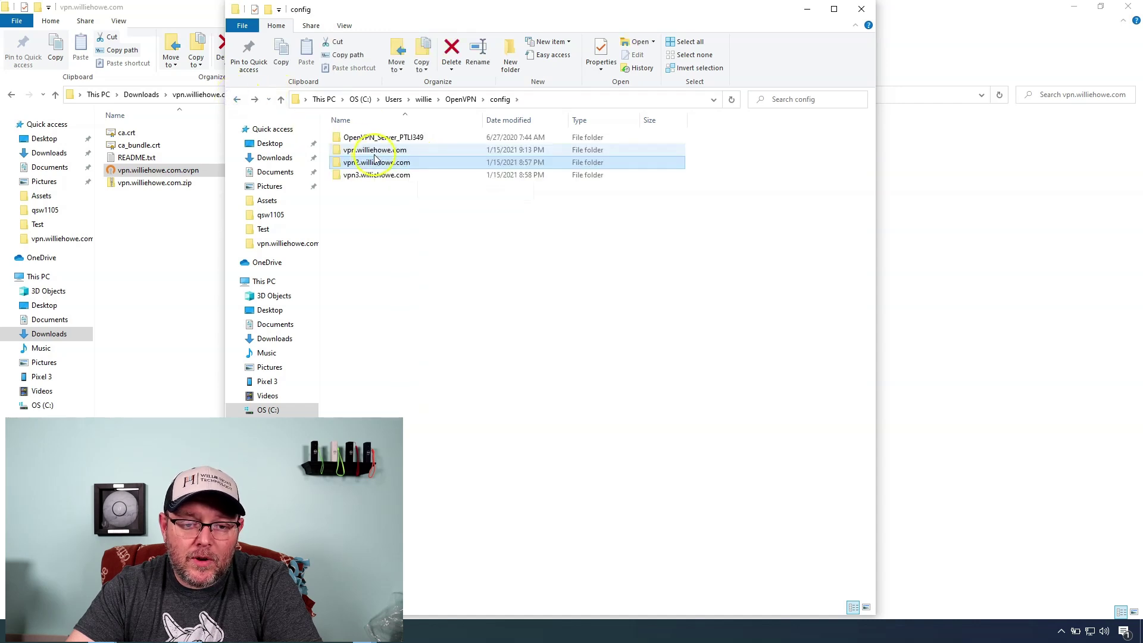
double_click(373, 151)
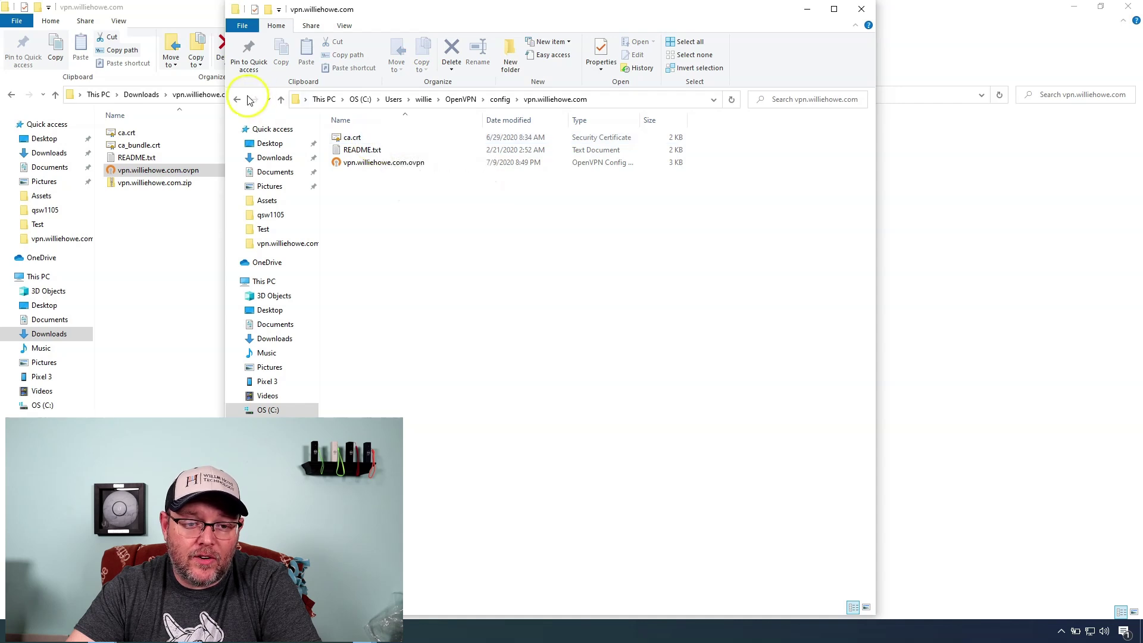
left_click(238, 99)
double_click(366, 138)
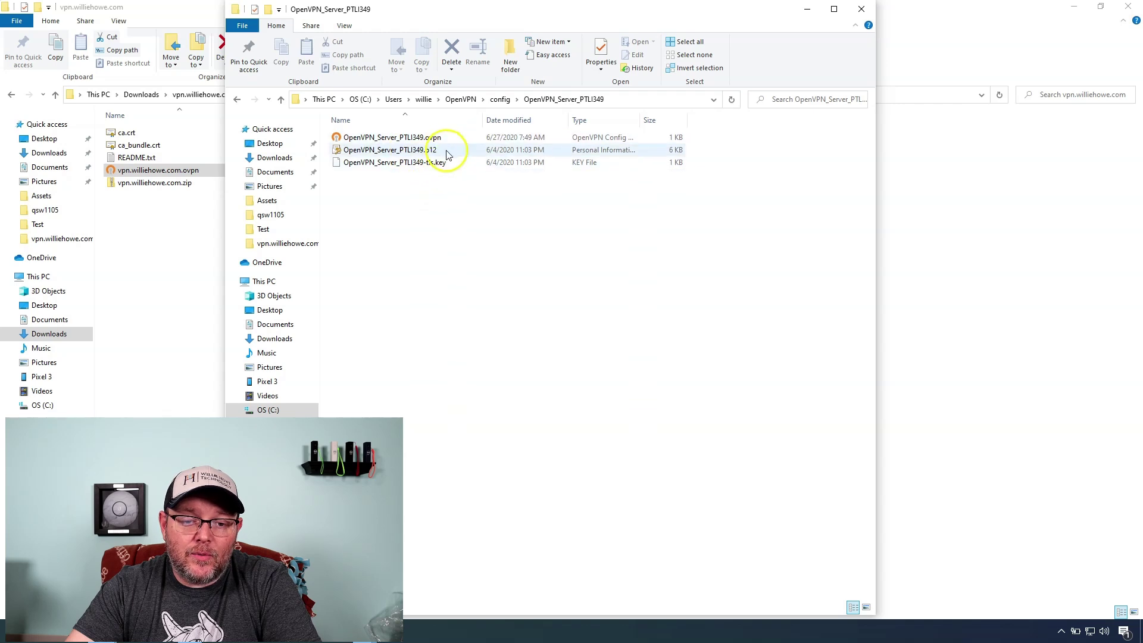
left_click(237, 99)
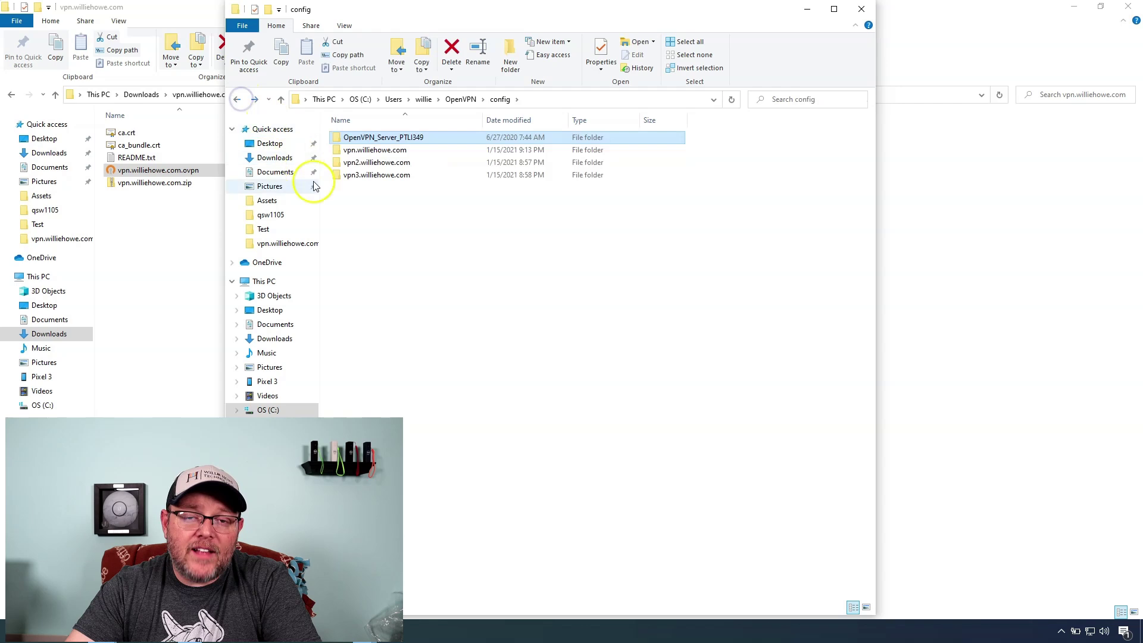